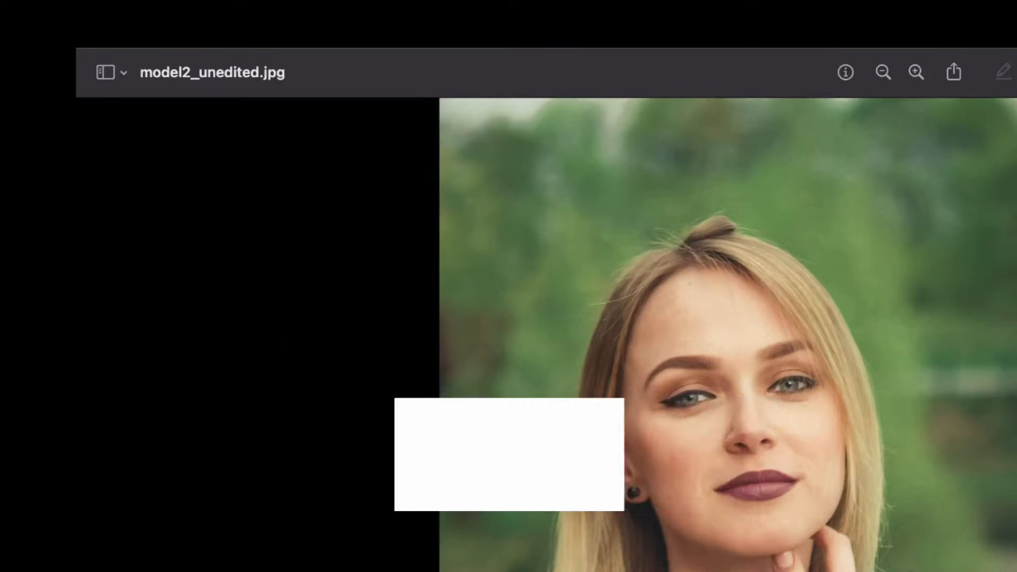
Step: Remove the green background around the woman's head with Instant Alpha and convert the document to PNG
{"action": "mouse_move", "coordinate": [392, 48]}
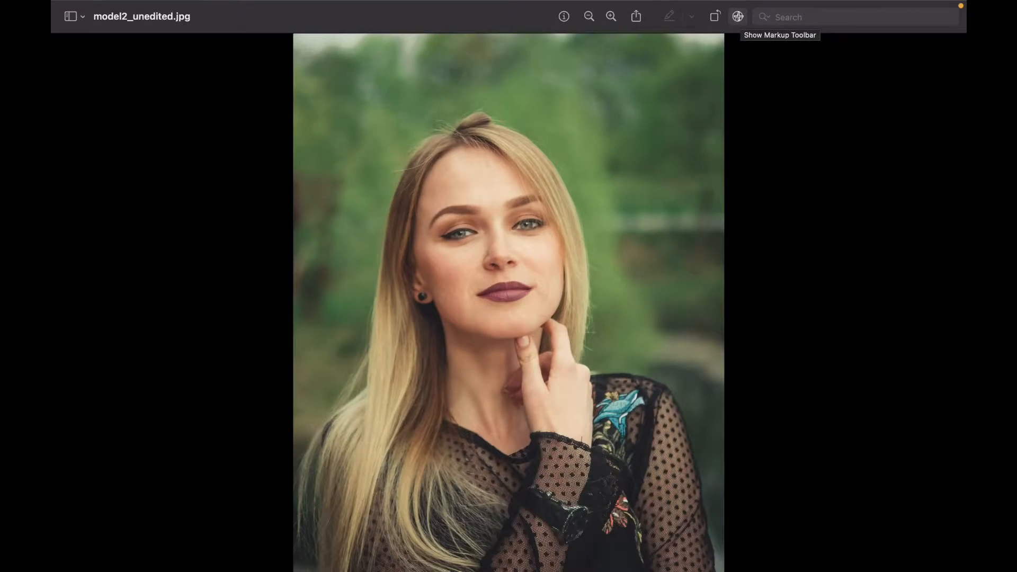
{"action": "left_click", "coordinate": [738, 16]}
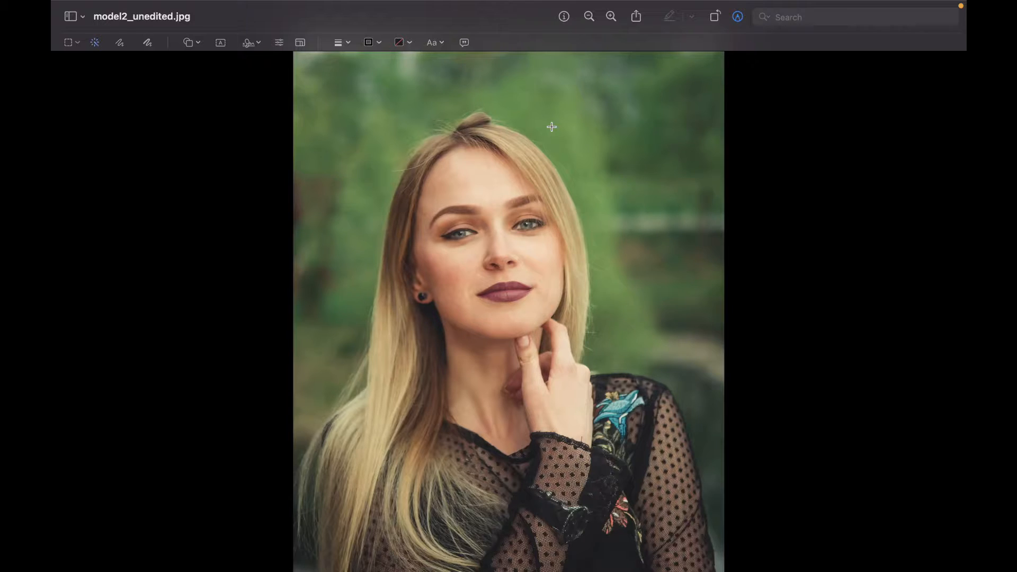
{"action": "left_click_drag", "start_coordinate": [551, 127], "coordinate": [572, 134]}
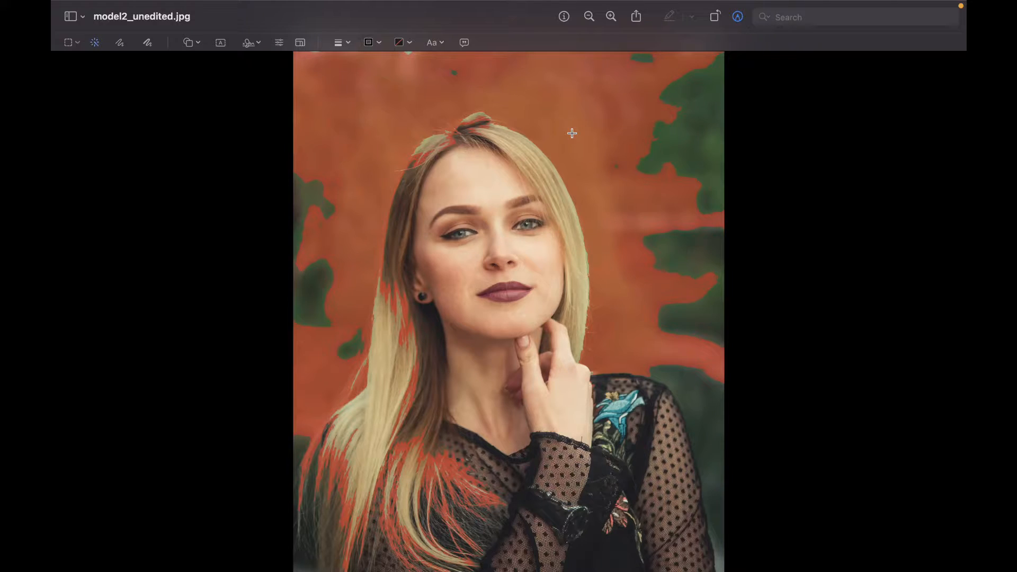
{"action": "left_click_drag", "start_coordinate": [571, 132], "coordinate": [565, 125]}
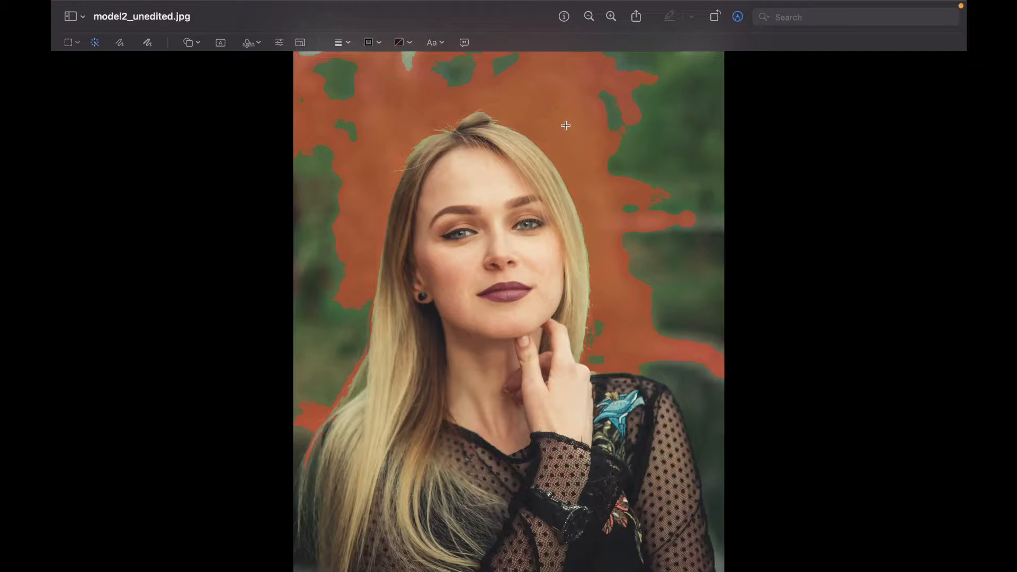
{"action": "left_click_drag", "start_coordinate": [566, 126], "coordinate": [566, 126]}
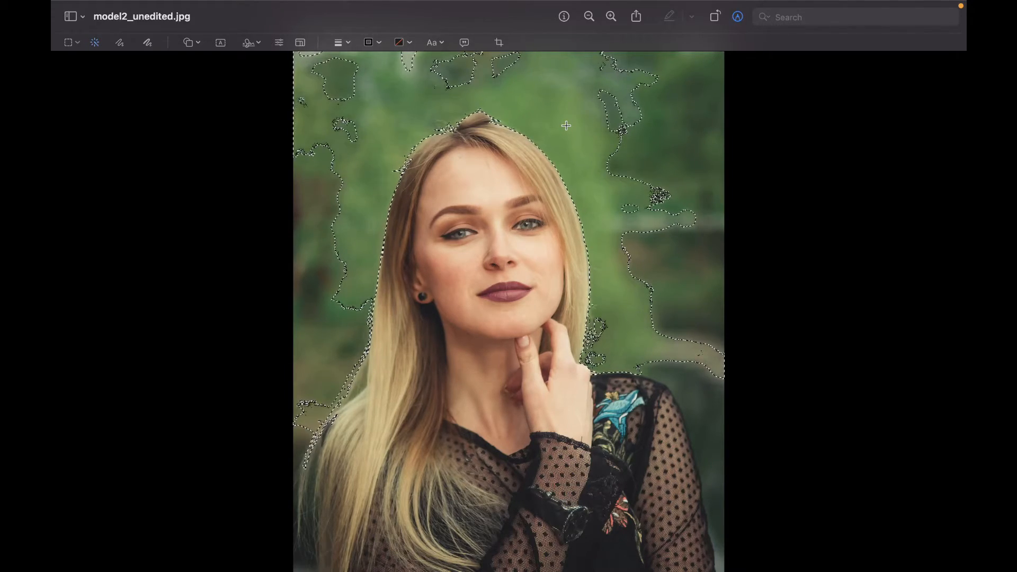
{"action": "key", "text": "Delete"}
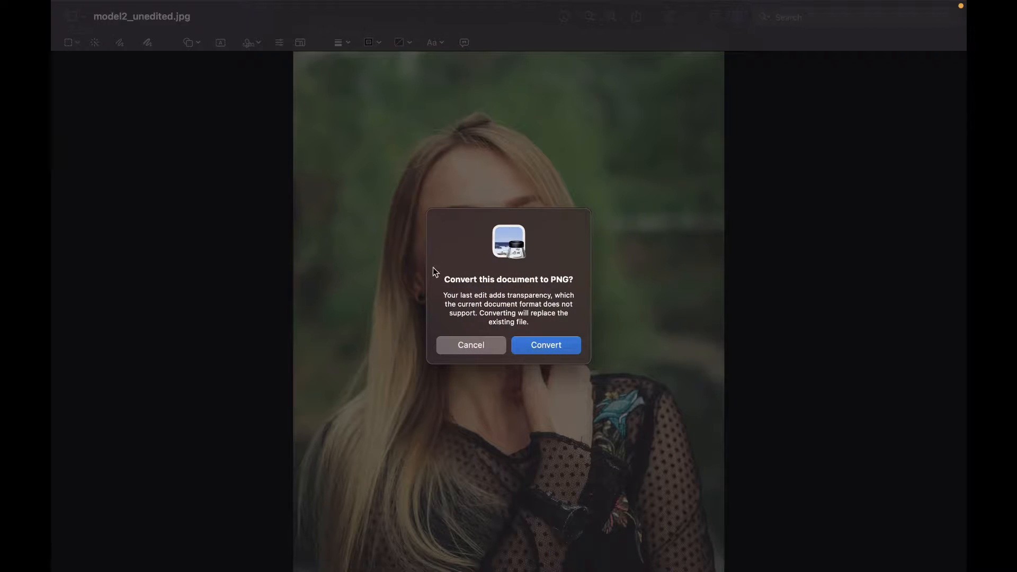
{"action": "left_click", "coordinate": [552, 346]}
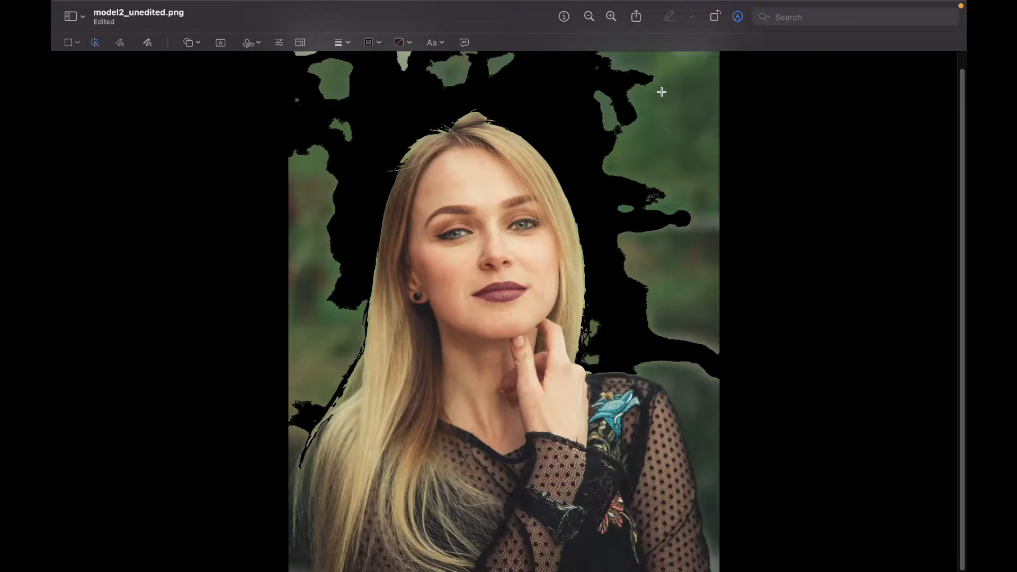
Step: Erase the large remaining background areas on both sides of the woman and above her right-hand shoulder with Instant Alpha
{"action": "left_click_drag", "start_coordinate": [662, 92], "coordinate": [664, 113]}
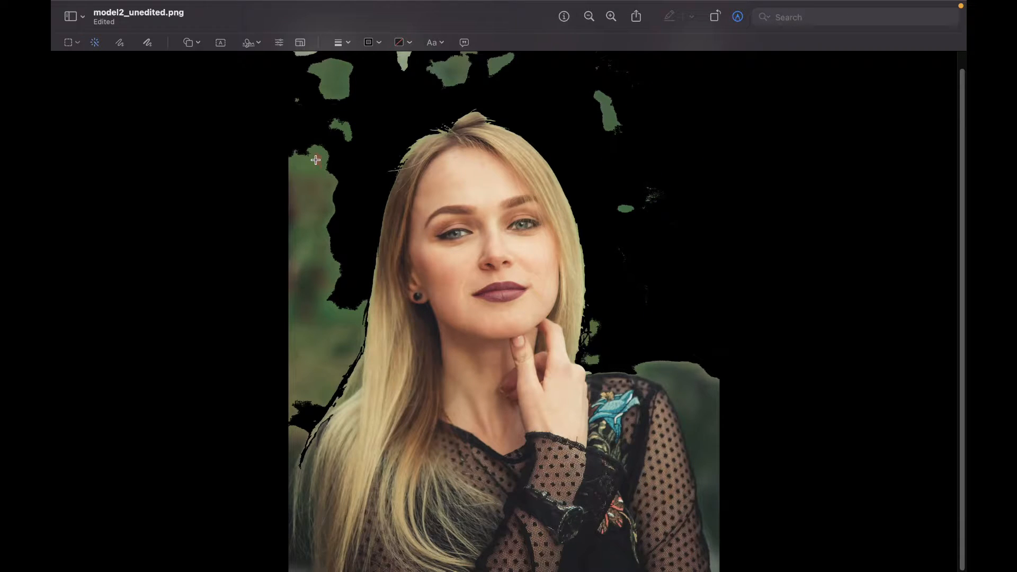
{"action": "left_click_drag", "start_coordinate": [316, 167], "coordinate": [312, 184]}
{"action": "key", "text": "Delete"}
{"action": "mouse_move", "coordinate": [695, 382]}
{"action": "left_mouse_down"}
{"action": "mouse_move", "coordinate": [696, 430]}
{"action": "mouse_move", "coordinate": [702, 374]}
{"action": "left_mouse_up"}
{"action": "key", "text": "Delete"}
{"action": "key", "text": "Delete"}
{"action": "left_click_drag", "start_coordinate": [357, 377], "coordinate": [356, 379]}
{"action": "key", "text": "Delete"}
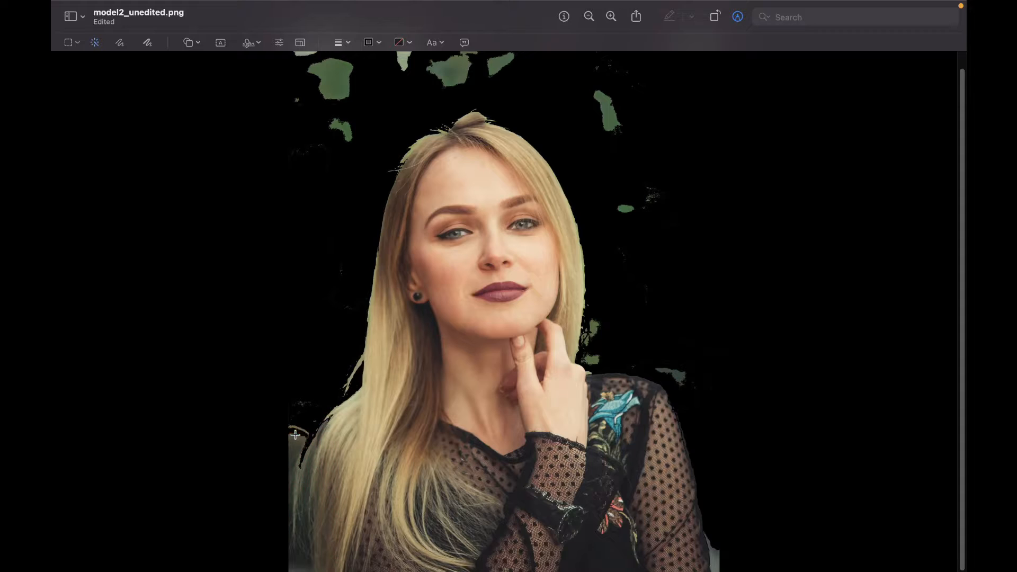
Step: Erase the background patch at the image's lower left edge and the leftover green patches above the head
{"action": "left_click_drag", "start_coordinate": [294, 442], "coordinate": [293, 446]}
{"action": "key", "text": "Delete"}
{"action": "left_click_drag", "start_coordinate": [335, 69], "coordinate": [336, 71]}
{"action": "key", "text": "Delete"}
{"action": "left_click_drag", "start_coordinate": [457, 69], "coordinate": [458, 72]}
{"action": "key", "text": "Delete"}
{"action": "left_click_drag", "start_coordinate": [500, 63], "coordinate": [500, 66]}
{"action": "key", "text": "Delete"}
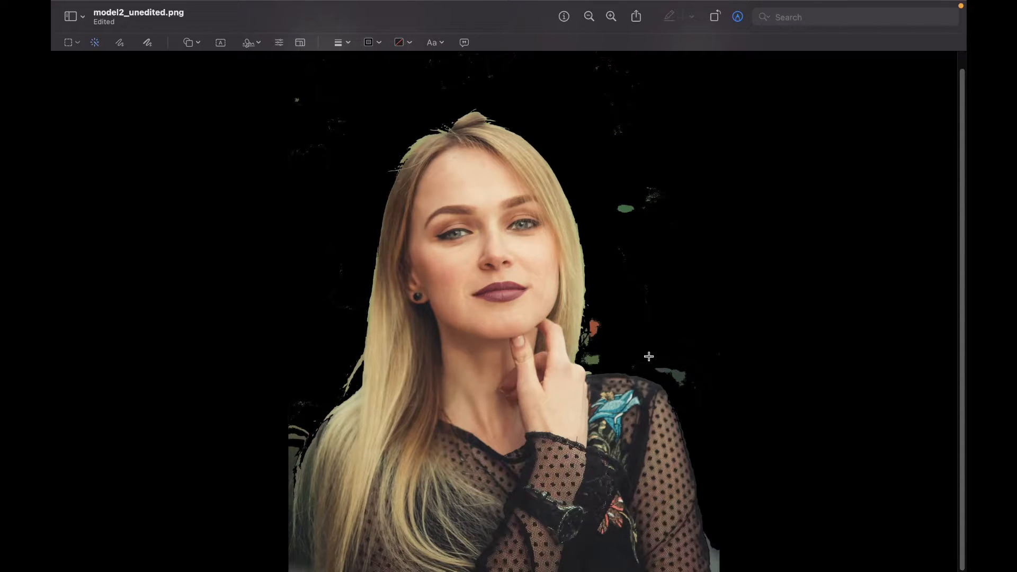
Step: Erase the small green patches beside the hair on the image's right side, down to the raised hand
{"action": "left_click_drag", "start_coordinate": [594, 327], "coordinate": [595, 330]}
{"action": "key", "text": "Delete"}
{"action": "left_click_drag", "start_coordinate": [591, 359], "coordinate": [599, 361]}
{"action": "key", "text": "Delete"}
{"action": "left_click_drag", "start_coordinate": [625, 209], "coordinate": [628, 210]}
{"action": "key", "text": "Delete"}
{"action": "left_click_drag", "start_coordinate": [586, 341], "coordinate": [667, 345]}
{"action": "key", "text": "Delete"}
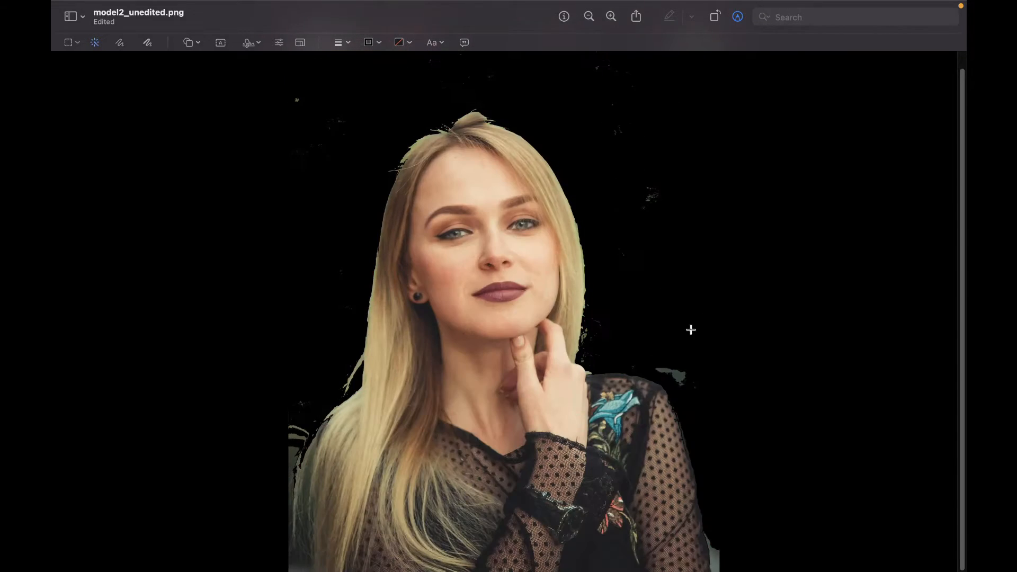
Step: Erase the background remnants in the lower right corner and along the lower left edge beside the hair
{"action": "left_click_drag", "start_coordinate": [715, 560], "coordinate": [715, 563]}
{"action": "key", "text": "Delete"}
{"action": "left_click_drag", "start_coordinate": [291, 490], "coordinate": [290, 495]}
{"action": "key", "text": "Delete"}
{"action": "key", "text": "Delete"}
{"action": "left_click_drag", "start_coordinate": [296, 435], "coordinate": [309, 463]}
{"action": "key", "text": "Delete"}
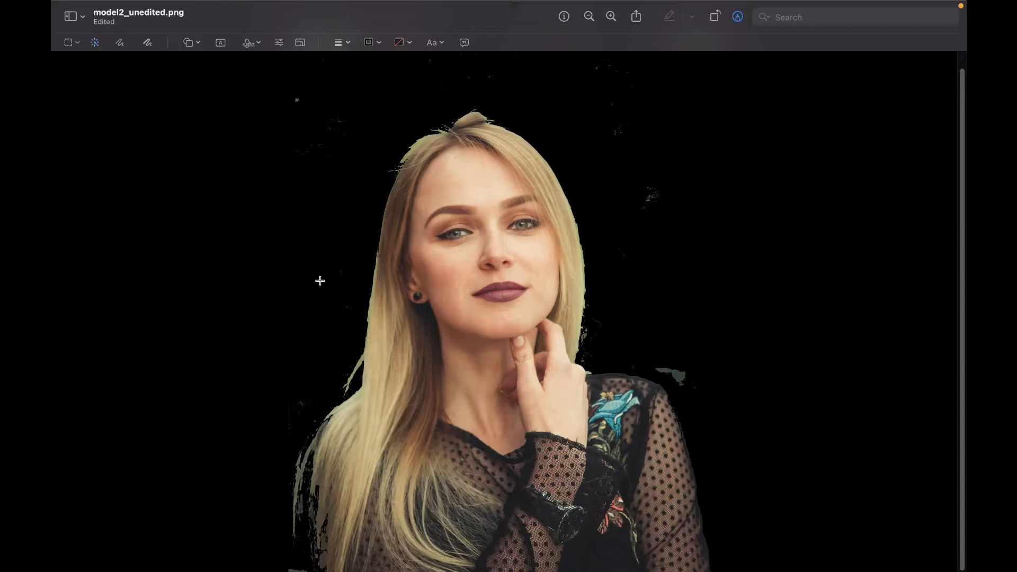
Step: Erase the stray specks in the full-width strip above the head using a rectangular selection
{"action": "left_click", "coordinate": [94, 43]}
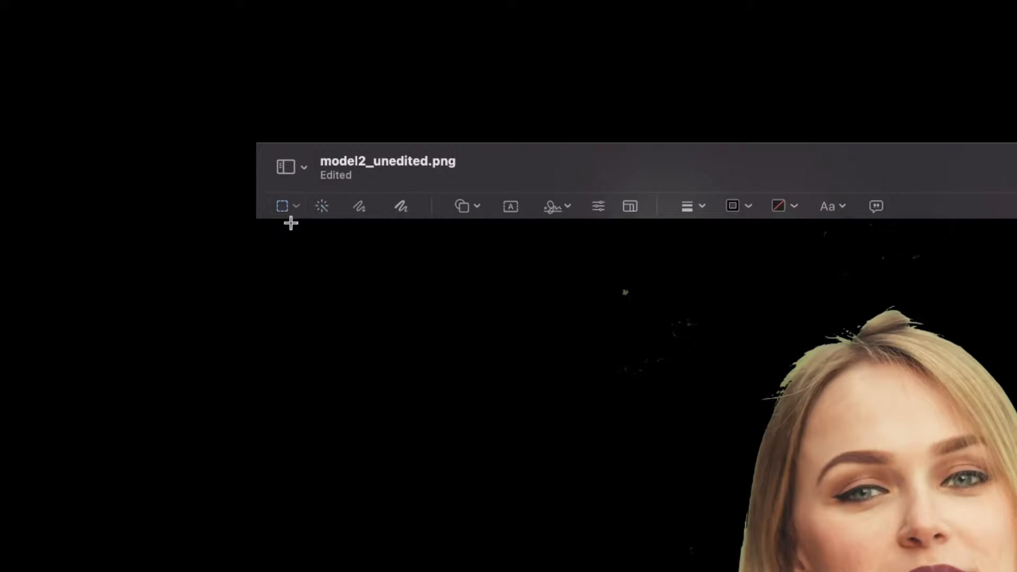
{"action": "left_click", "coordinate": [297, 206]}
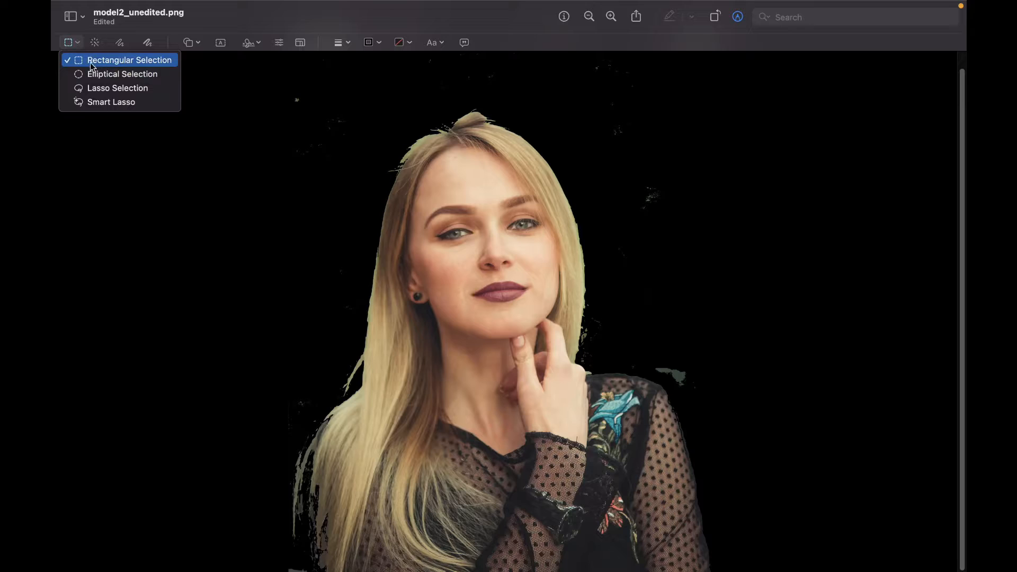
{"action": "left_click", "coordinate": [220, 135]}
{"action": "left_click_drag", "start_coordinate": [184, 56], "coordinate": [867, 109]}
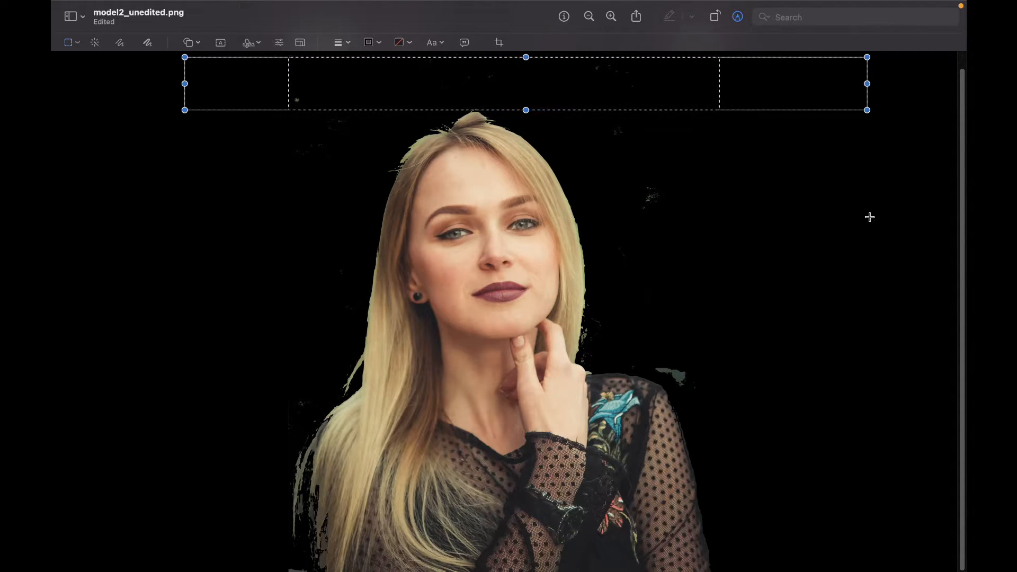
{"action": "key", "text": "Delete"}
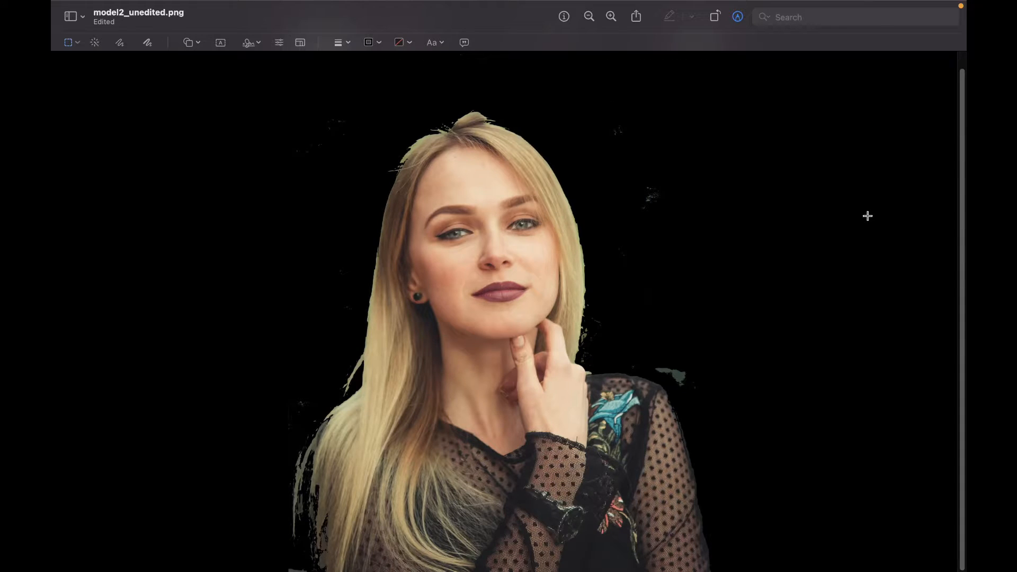
Step: Erase the leftover specks on both sides of the head and above the right-hand shoulder with rectangular selections
{"action": "left_click_drag", "start_coordinate": [552, 92], "coordinate": [681, 166]}
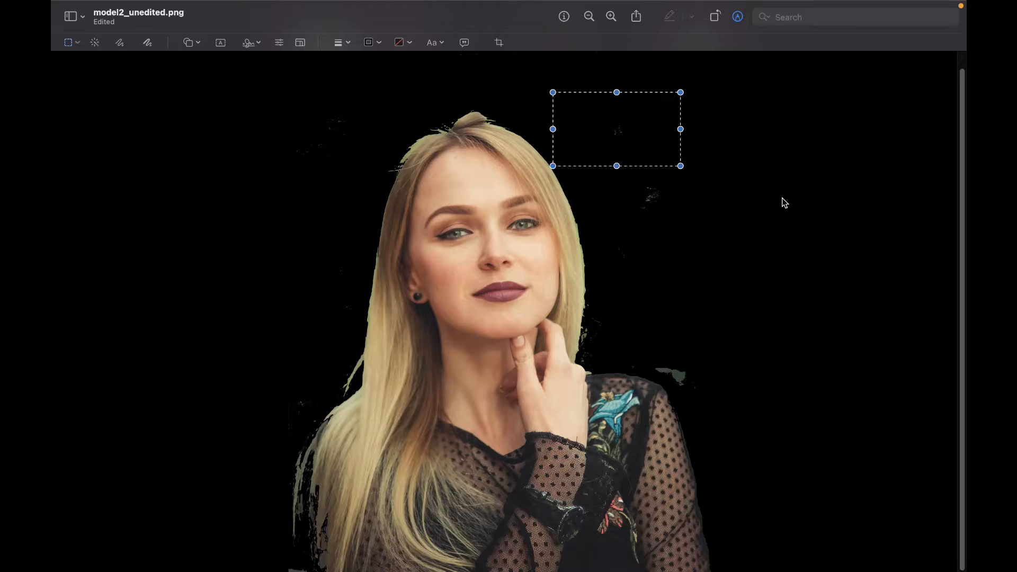
{"action": "key", "text": "Delete"}
{"action": "left_click_drag", "start_coordinate": [588, 159], "coordinate": [752, 369]}
{"action": "key", "text": "Delete"}
{"action": "mouse_move", "coordinate": [269, 91]}
{"action": "left_mouse_down"}
{"action": "mouse_move", "coordinate": [358, 87]}
{"action": "mouse_move", "coordinate": [357, 359]}
{"action": "left_mouse_up"}
{"action": "key", "text": "Delete"}
{"action": "left_click_drag", "start_coordinate": [250, 324], "coordinate": [315, 430]}
{"action": "key", "text": "Delete"}
{"action": "mouse_move", "coordinate": [642, 356]}
{"action": "left_mouse_down"}
{"action": "mouse_move", "coordinate": [728, 375]}
{"action": "mouse_move", "coordinate": [704, 392]}
{"action": "left_mouse_up"}
{"action": "key", "text": "Delete"}
{"action": "key", "text": "Delete"}
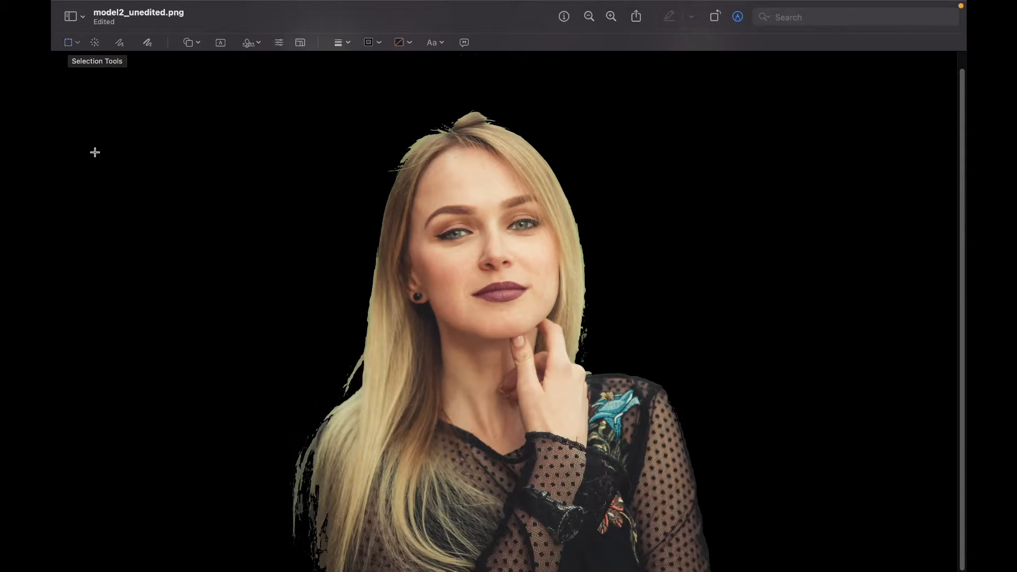
Step: Trim the green fringe along the right-hand hair edge at eye level with a lasso selection
{"action": "left_click", "coordinate": [76, 44]}
{"action": "left_click", "coordinate": [77, 43]}
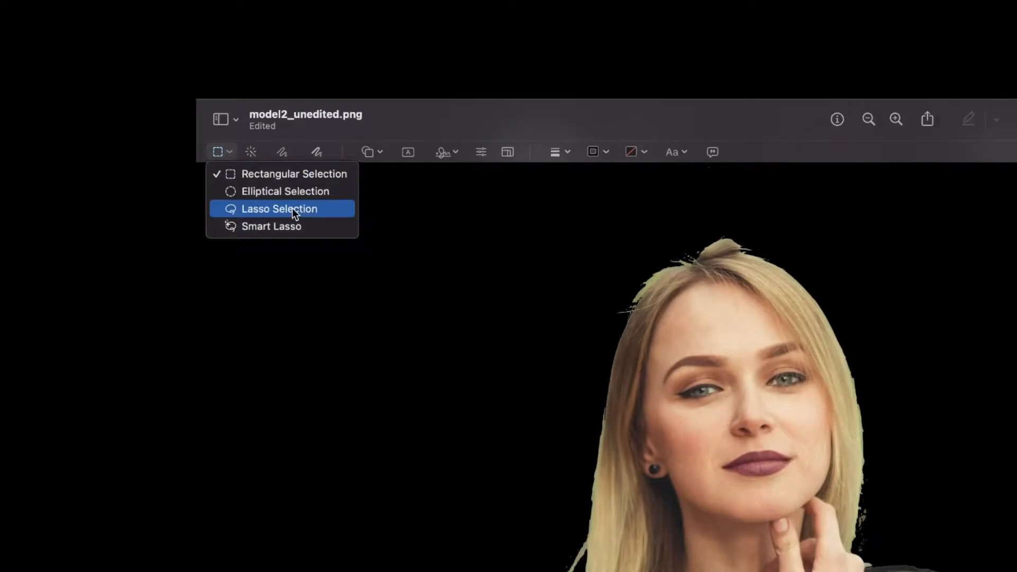
{"action": "left_click", "coordinate": [456, 329]}
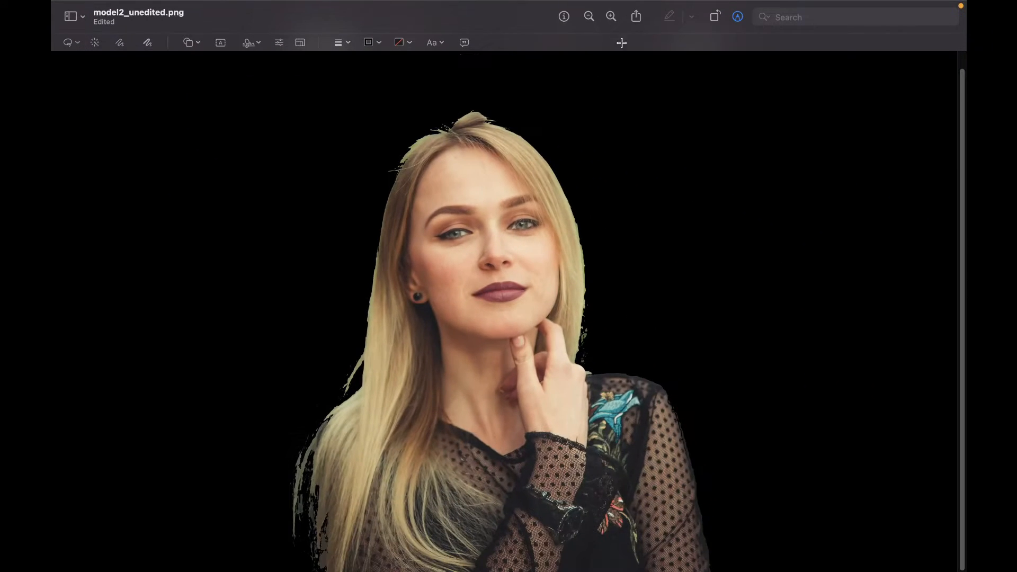
{"action": "left_click", "coordinate": [611, 16]}
{"action": "left_click", "coordinate": [612, 16]}
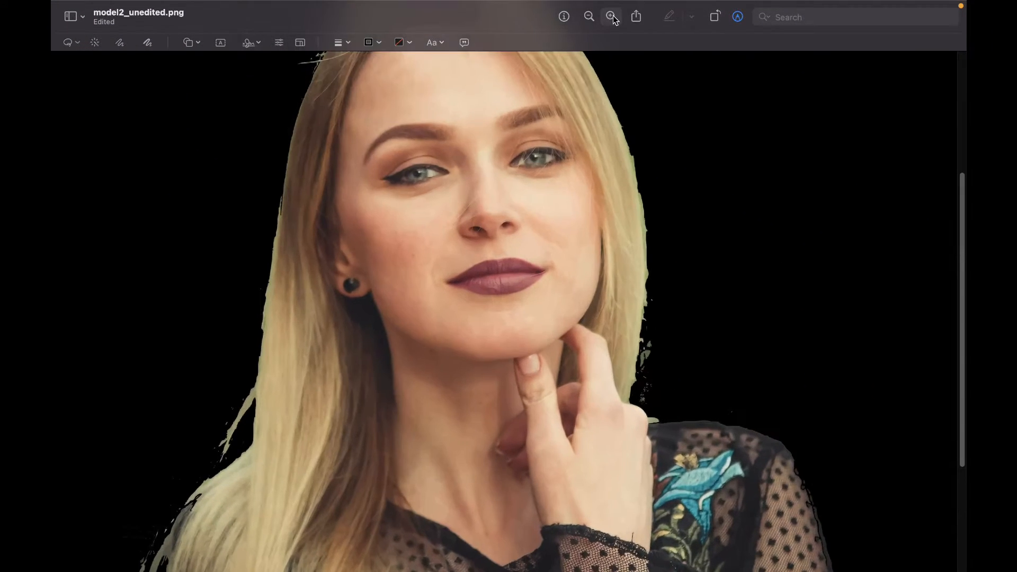
{"action": "left_click", "coordinate": [612, 17]}
{"action": "left_click", "coordinate": [612, 17]}
{"action": "left_click", "coordinate": [612, 19]}
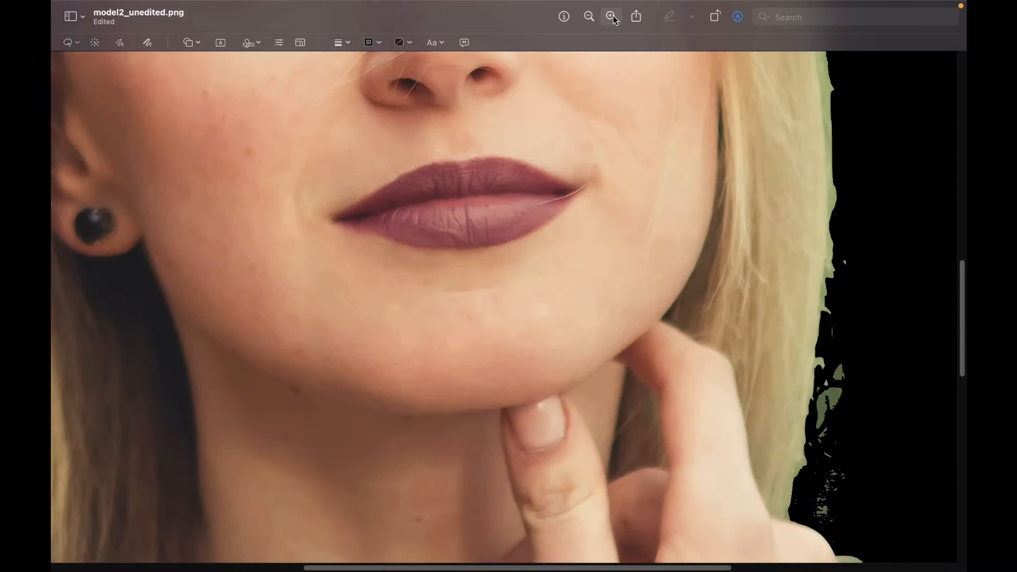
{"action": "scroll", "coordinate": [922, 212], "scroll_direction": "up", "scroll_amount": 6}
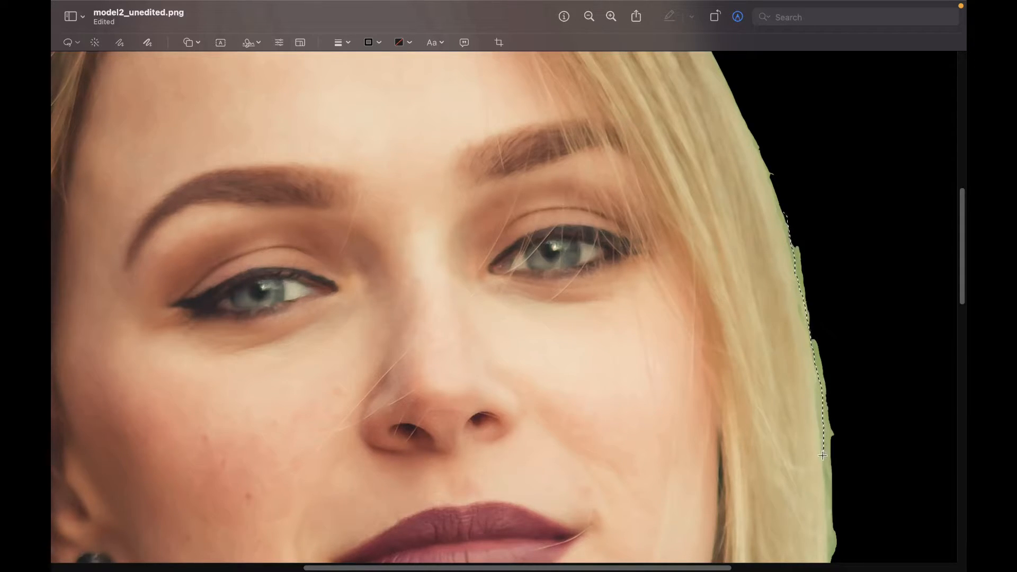
{"action": "mouse_move", "coordinate": [822, 456]}
{"action": "left_mouse_down"}
{"action": "mouse_move", "coordinate": [829, 507]}
{"action": "mouse_move", "coordinate": [896, 462]}
{"action": "mouse_move", "coordinate": [863, 234]}
{"action": "mouse_move", "coordinate": [811, 202]}
{"action": "mouse_move", "coordinate": [785, 207]}
{"action": "left_mouse_up"}
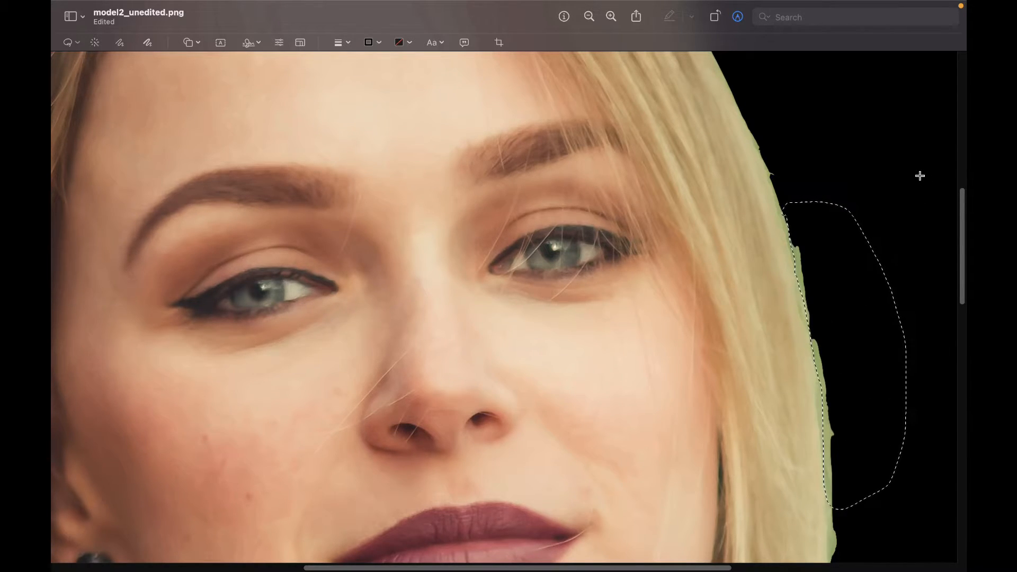
{"action": "key", "text": "Delete"}
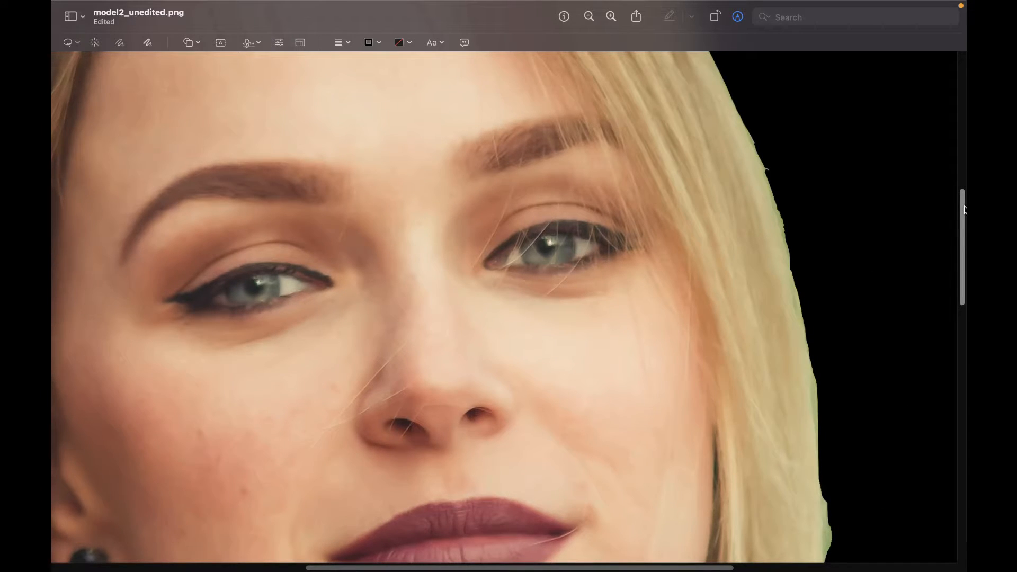
Step: Trim the green fringe and loose fragments along the right-hand hair edge from mouth level down to the hand
{"action": "left_click_drag", "start_coordinate": [964, 210], "coordinate": [964, 273]}
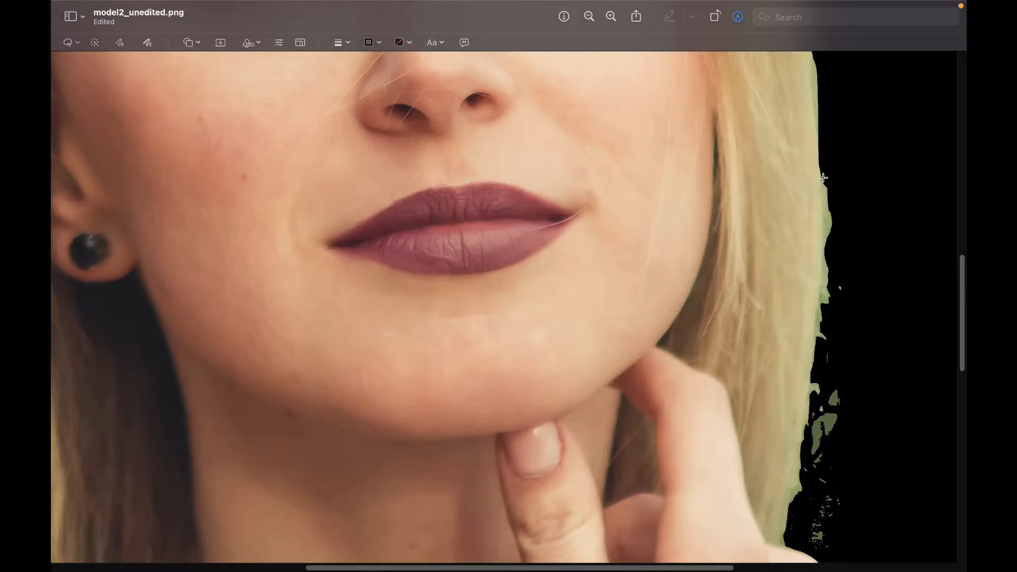
{"action": "left_click_drag", "start_coordinate": [798, 492], "coordinate": [802, 514]}
{"action": "scroll", "coordinate": [802, 514], "scroll_direction": "down", "scroll_amount": 3}
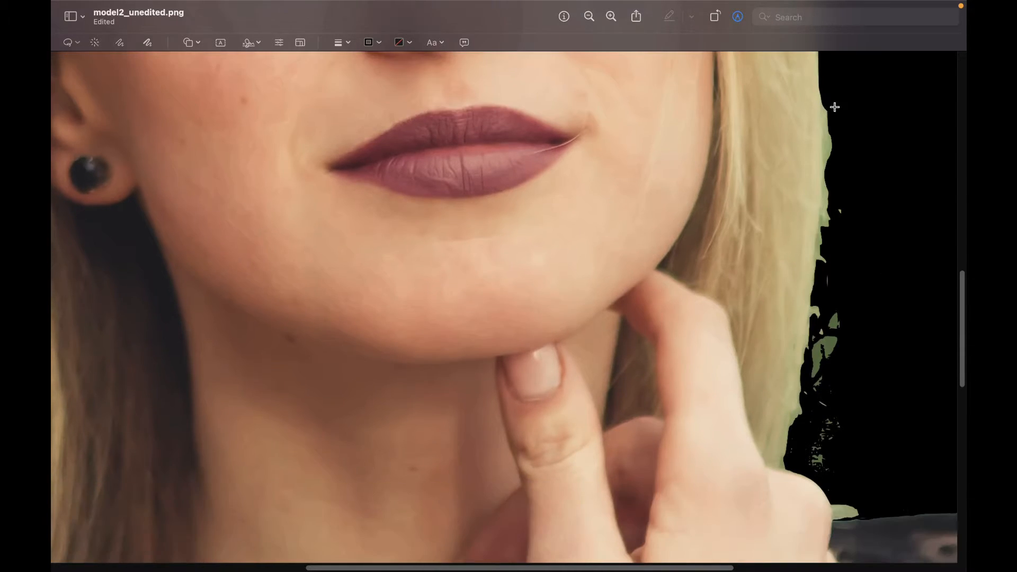
{"action": "left_click_drag", "start_coordinate": [835, 106], "coordinate": [837, 95]}
{"action": "key", "text": "Delete"}
{"action": "mouse_move", "coordinate": [818, 204]}
{"action": "left_mouse_down"}
{"action": "mouse_move", "coordinate": [828, 390]}
{"action": "mouse_move", "coordinate": [826, 212]}
{"action": "left_mouse_up"}
{"action": "key", "text": "Delete"}
{"action": "mouse_move", "coordinate": [796, 377]}
{"action": "left_mouse_down"}
{"action": "mouse_move", "coordinate": [779, 436]}
{"action": "mouse_move", "coordinate": [790, 461]}
{"action": "left_mouse_up"}
Step: Erase the stray green-edged wisps around the hair tuft and parting on top of the head with lasso selections
{"action": "scroll", "coordinate": [856, 272], "scroll_direction": "down", "scroll_amount": 10}
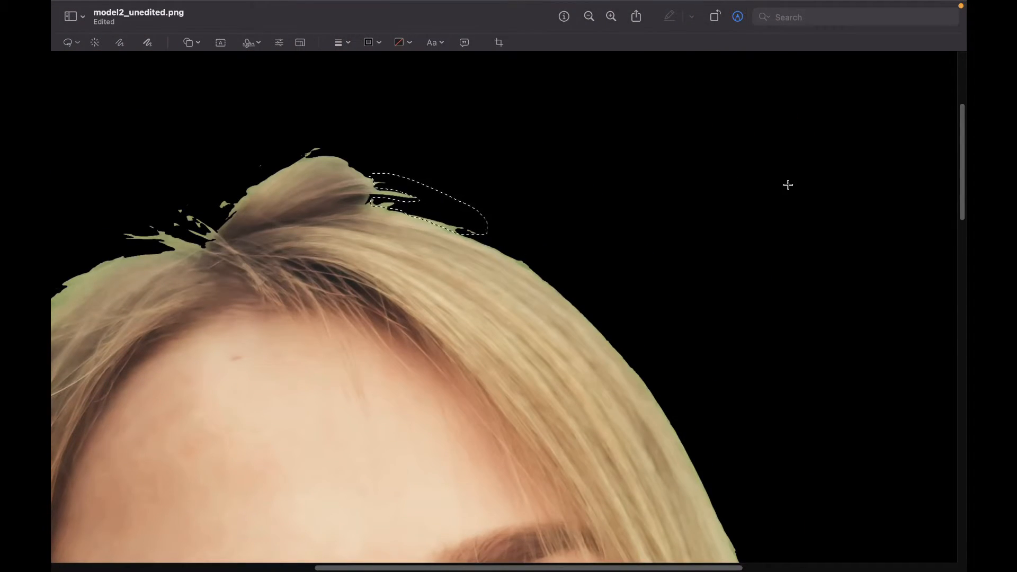
{"action": "key", "text": "Delete"}
{"action": "scroll", "coordinate": [789, 185], "scroll_direction": "left", "scroll_amount": 5}
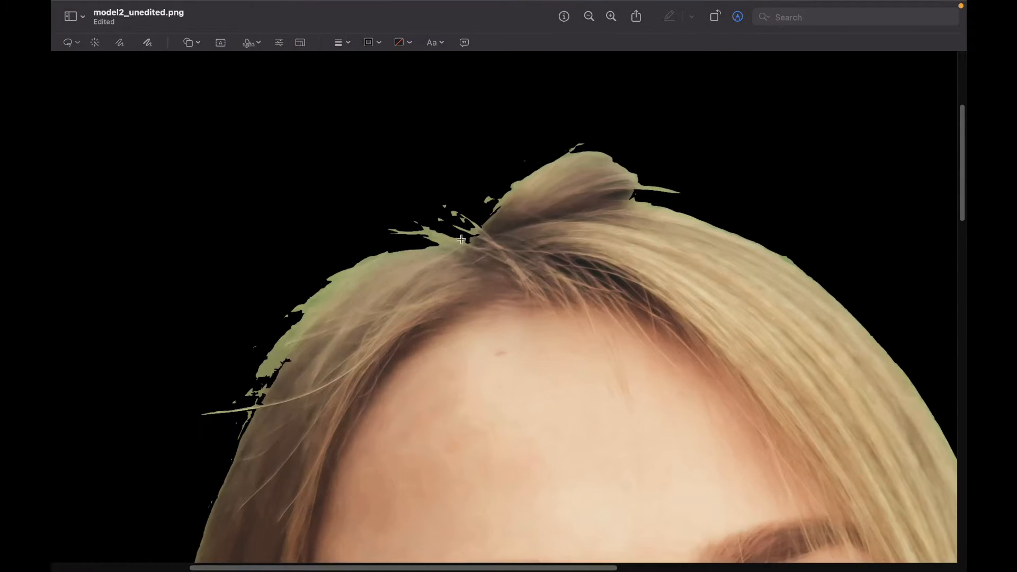
{"action": "mouse_move", "coordinate": [462, 242]}
{"action": "left_mouse_down"}
{"action": "mouse_move", "coordinate": [405, 236]}
{"action": "mouse_move", "coordinate": [242, 356]}
{"action": "mouse_move", "coordinate": [561, 241]}
{"action": "left_mouse_up"}
{"action": "key", "text": "Delete"}
Step: Trim the ragged hair edge down the left side of the forehead and face with lasso selections
{"action": "scroll", "coordinate": [645, 224], "scroll_direction": "down", "scroll_amount": 5}
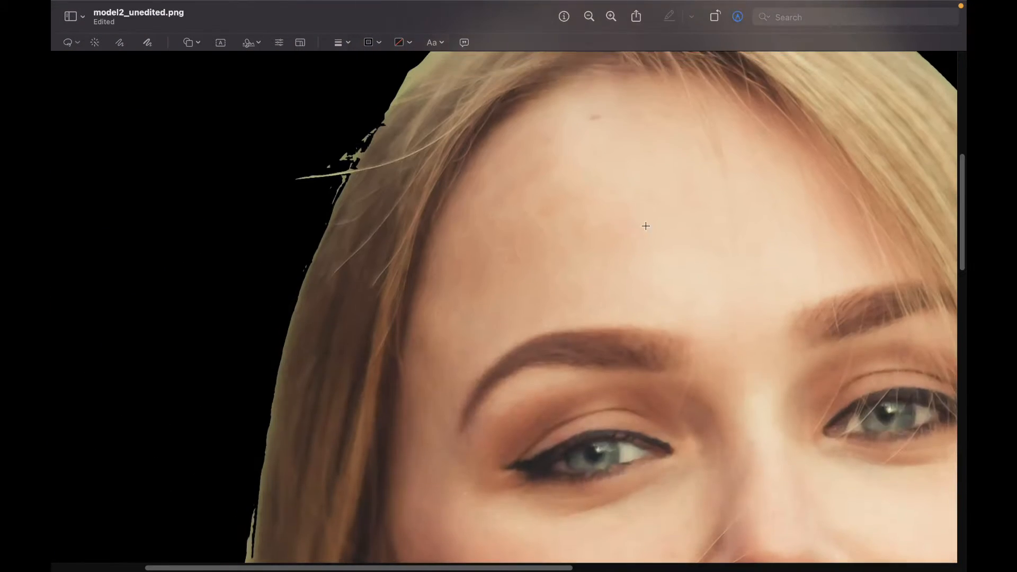
{"action": "key", "text": "Delete"}
{"action": "left_click_drag", "start_coordinate": [365, 143], "coordinate": [313, 255]}
{"action": "key", "text": "Delete"}
{"action": "scroll", "coordinate": [529, 231], "scroll_direction": "down", "scroll_amount": 7}
{"action": "mouse_move", "coordinate": [223, 78]}
{"action": "left_mouse_down"}
{"action": "mouse_move", "coordinate": [229, 210]}
{"action": "mouse_move", "coordinate": [217, 84]}
{"action": "mouse_move", "coordinate": [192, 207]}
{"action": "mouse_move", "coordinate": [175, 127]}
{"action": "left_mouse_up"}
{"action": "key", "text": "Delete"}
Step: Trim the outer edge of the left-hand hair from the face down to the loose strand above the shoulder
{"action": "scroll", "coordinate": [620, 177], "scroll_direction": "down", "scroll_amount": 5}
{"action": "key", "text": "Delete"}
{"action": "scroll", "coordinate": [611, 207], "scroll_direction": "down", "scroll_amount": 4}
{"action": "mouse_move", "coordinate": [384, 141]}
{"action": "left_mouse_down"}
{"action": "mouse_move", "coordinate": [264, 191]}
{"action": "mouse_move", "coordinate": [379, 159]}
{"action": "left_mouse_up"}
{"action": "key", "text": "Delete"}
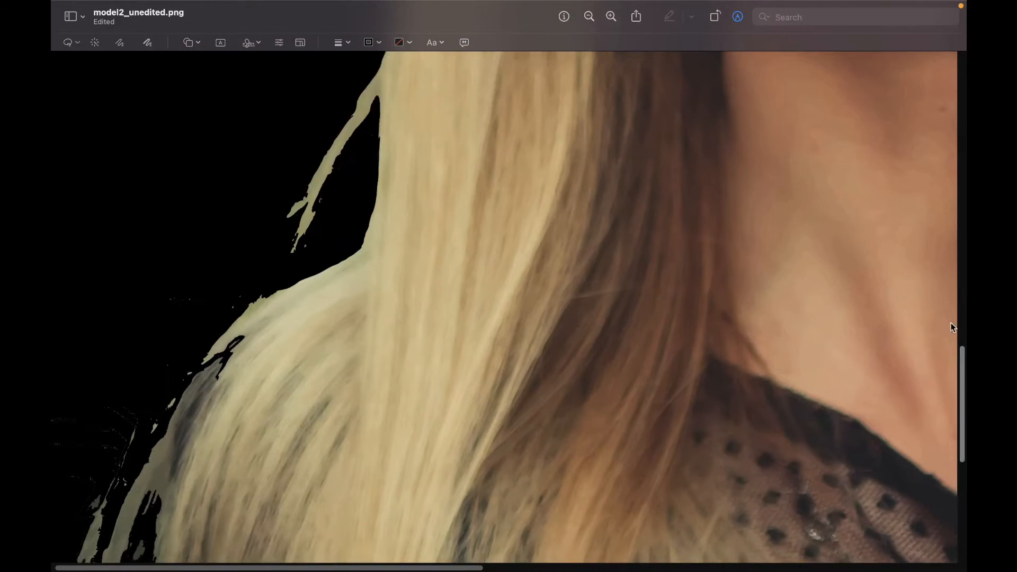
Step: Trim the ragged outer edge of the hair over the left-hand shoulder down to the image's bottom
{"action": "scroll", "coordinate": [953, 327], "scroll_direction": "down", "scroll_amount": 5}
{"action": "mouse_move", "coordinate": [242, 191]}
{"action": "left_mouse_down"}
{"action": "mouse_move", "coordinate": [305, 144]}
{"action": "mouse_move", "coordinate": [341, 87]}
{"action": "left_mouse_up"}
{"action": "key", "text": "Delete"}
{"action": "left_click_drag", "start_coordinate": [297, 127], "coordinate": [298, 113]}
{"action": "key", "text": "Delete"}
{"action": "scroll", "coordinate": [299, 112], "scroll_direction": "down", "scroll_amount": 10}
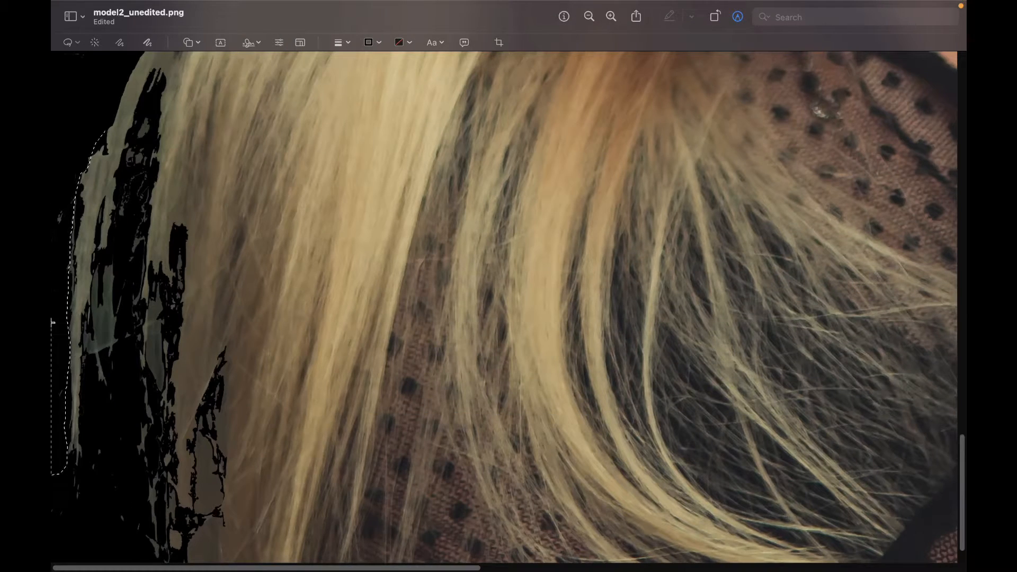
{"action": "mouse_move", "coordinate": [67, 464]}
{"action": "left_mouse_down"}
{"action": "mouse_move", "coordinate": [101, 296]}
{"action": "mouse_move", "coordinate": [161, 467]}
{"action": "mouse_move", "coordinate": [77, 477]}
{"action": "left_mouse_up"}
{"action": "key", "text": "Delete"}
{"action": "scroll", "coordinate": [127, 467], "scroll_direction": "down", "scroll_amount": 2}
{"action": "left_click_drag", "start_coordinate": [172, 185], "coordinate": [159, 239]}
Step: Close the edited image document
{"action": "scroll", "coordinate": [159, 239], "scroll_direction": "up", "scroll_amount": 15}
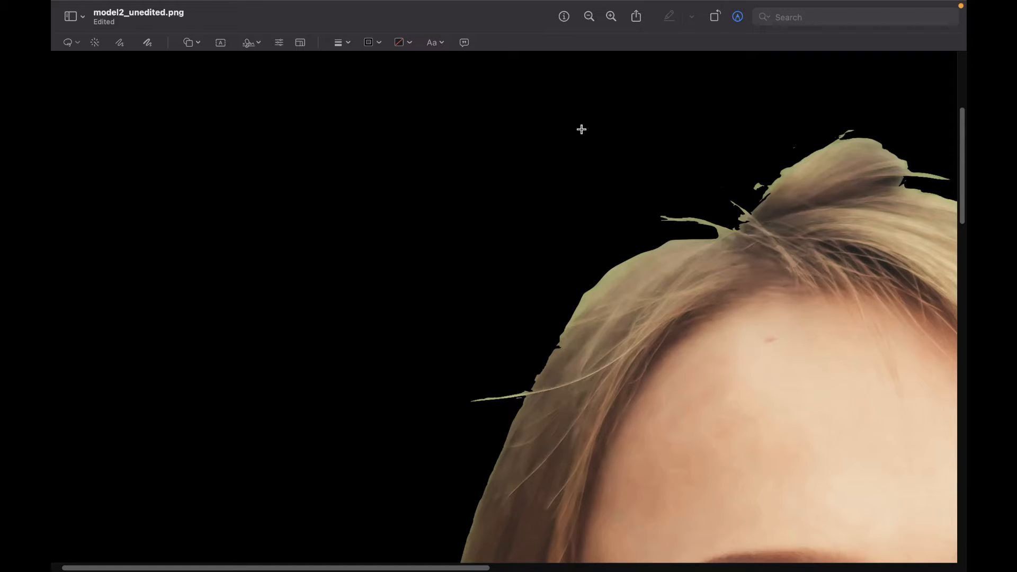
{"action": "left_click", "coordinate": [590, 17]}
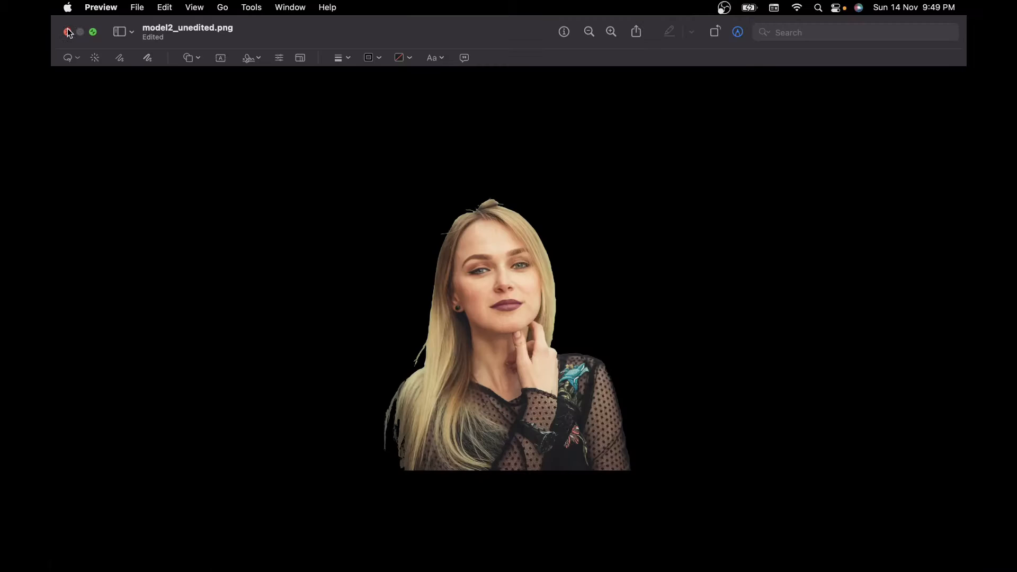
{"action": "left_click", "coordinate": [68, 33]}
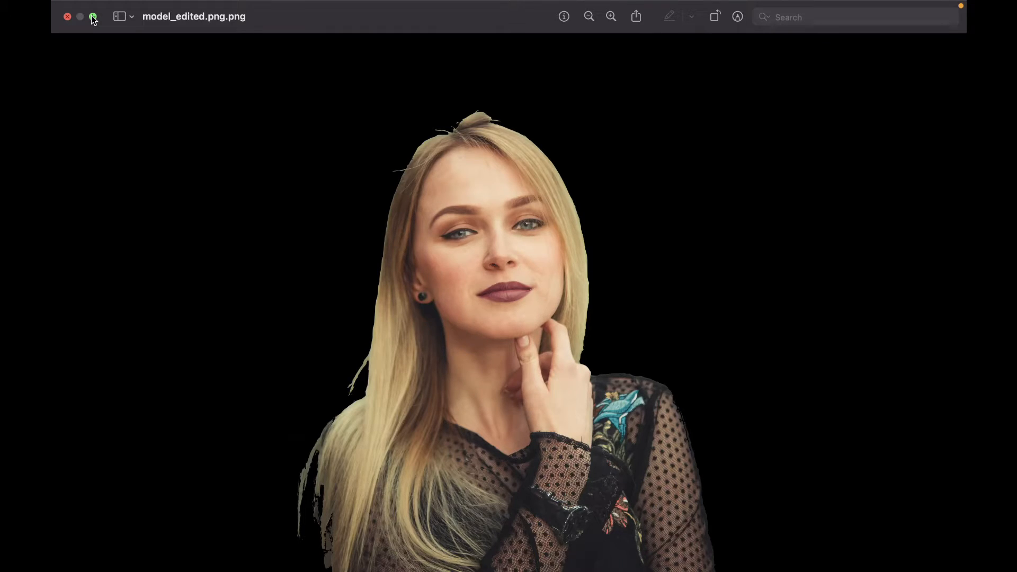
Step: Exit the full-screen view of model_edited.png.png
{"action": "left_click", "coordinate": [93, 17]}
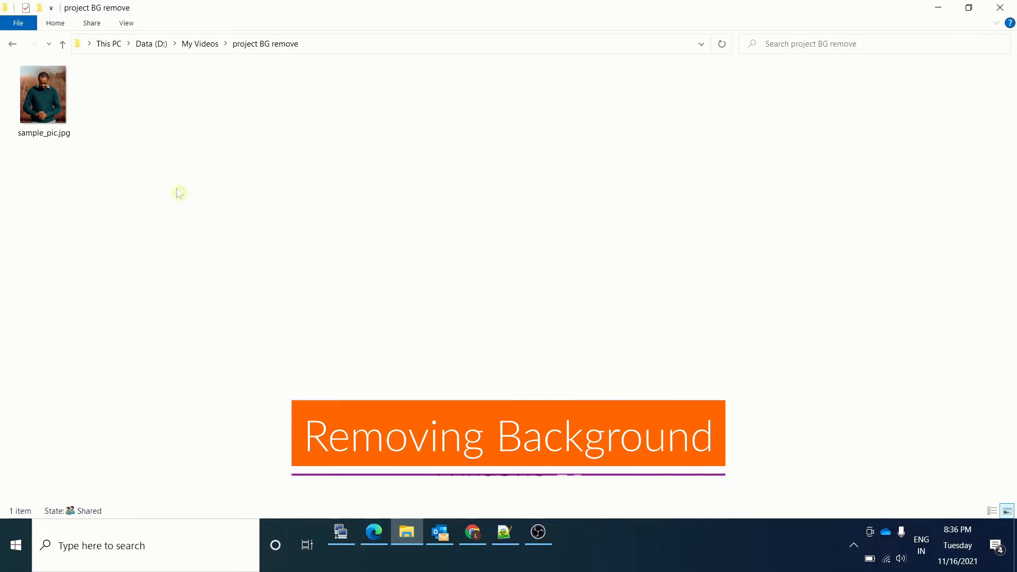
Step: Switch to the project BG remove folder and open sample_pic.jpg in Paint 3D
{"action": "left_click", "coordinate": [46, 87]}
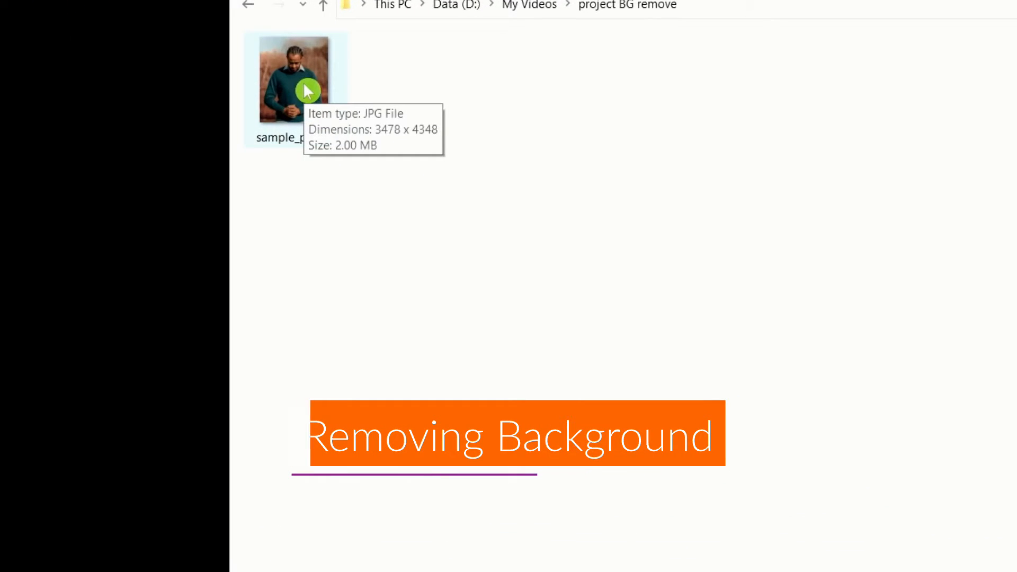
{"action": "right_click", "coordinate": [306, 91]}
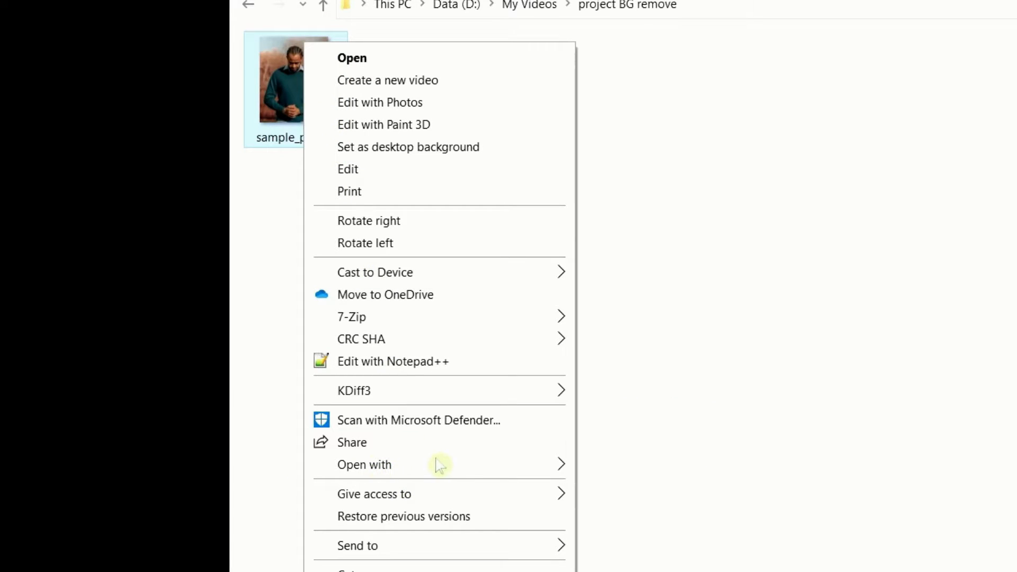
{"action": "mouse_move", "coordinate": [473, 470]}
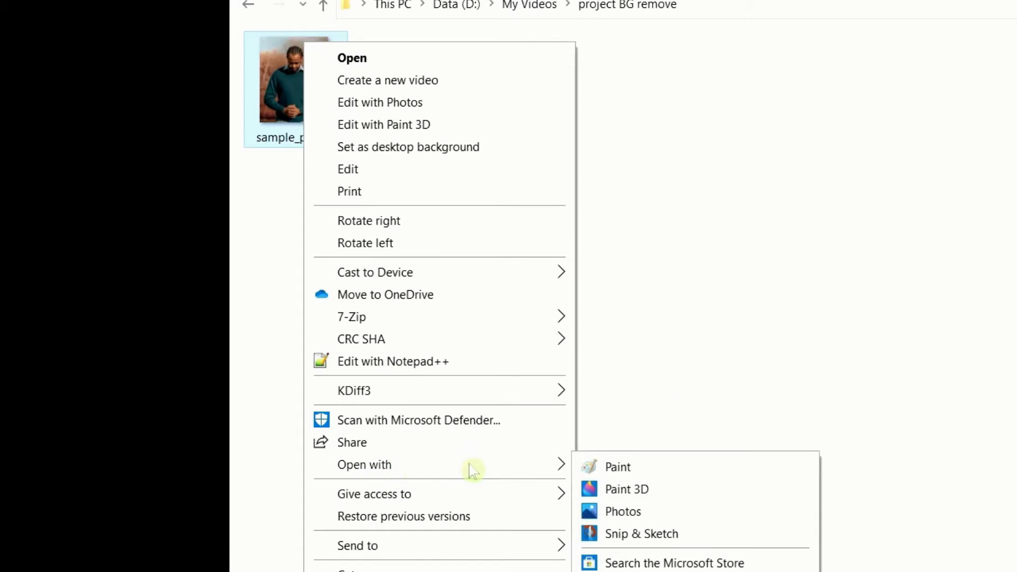
{"action": "left_click", "coordinate": [670, 494]}
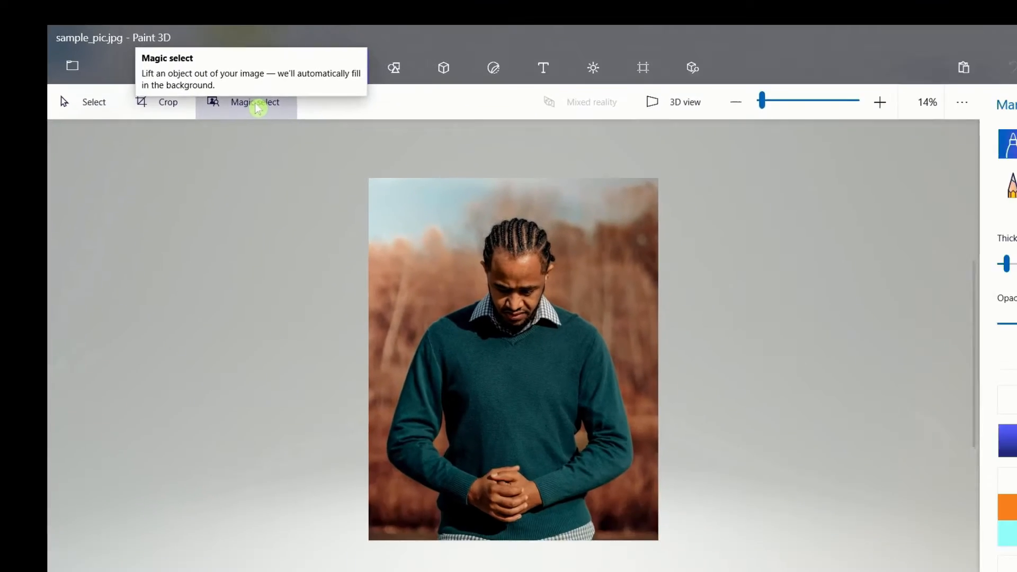
Step: Start Magic select on the photo, tighten the focus box around the man, and proceed to refining the cutout
{"action": "left_click", "coordinate": [258, 108]}
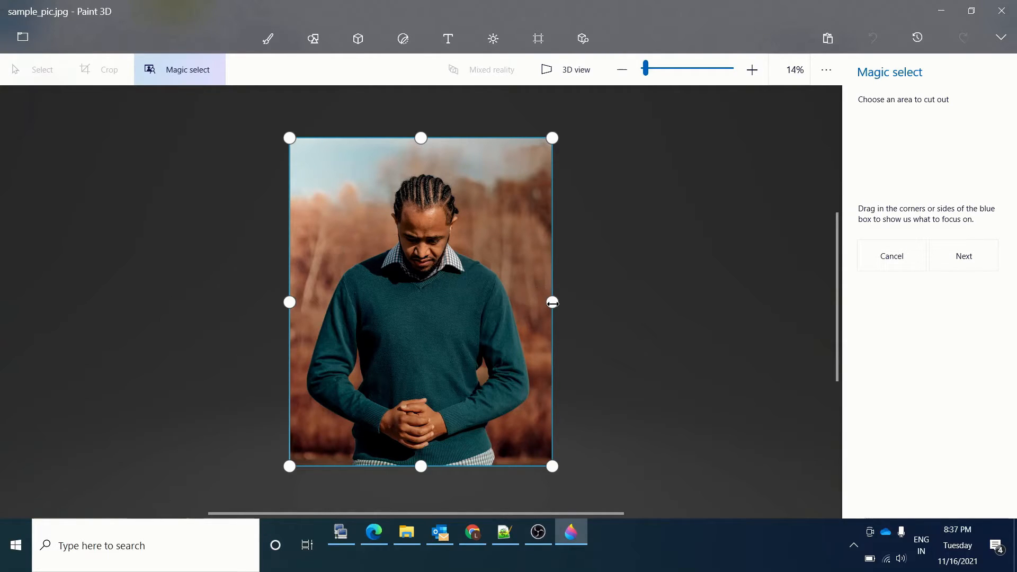
{"action": "left_click_drag", "start_coordinate": [552, 303], "coordinate": [530, 310]}
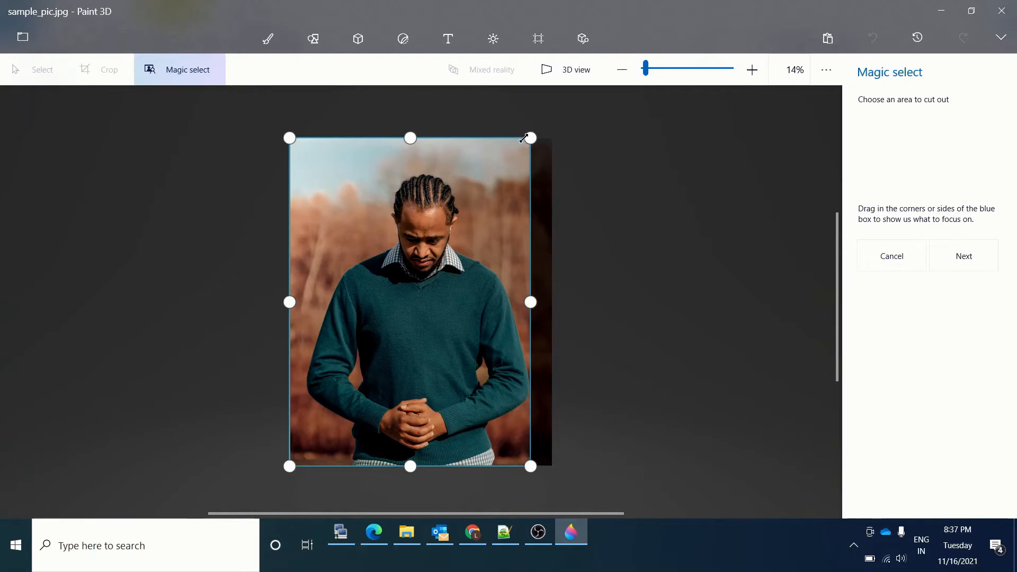
{"action": "left_click_drag", "start_coordinate": [414, 138], "coordinate": [413, 173]}
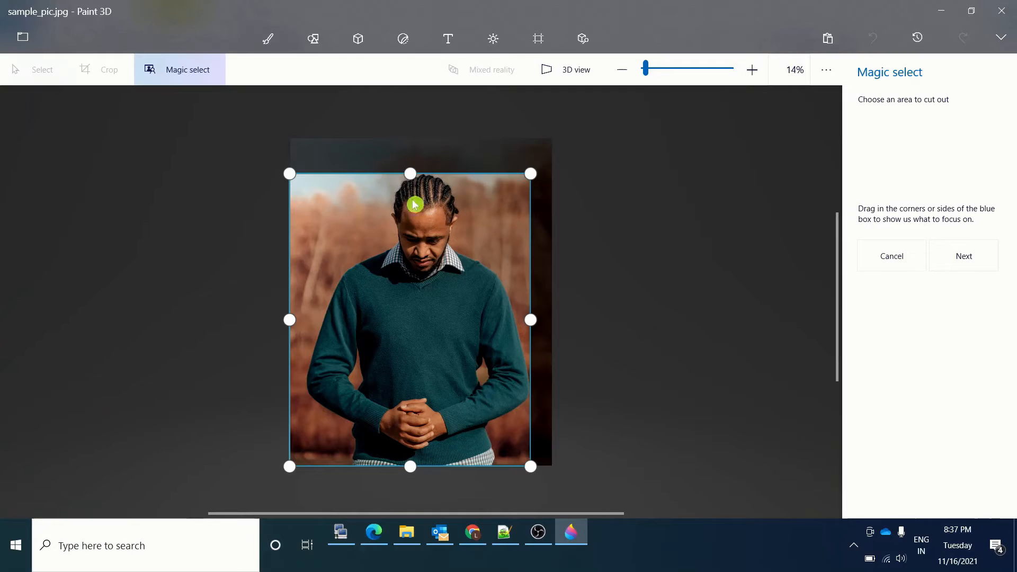
{"action": "left_click_drag", "start_coordinate": [290, 319], "coordinate": [306, 320]}
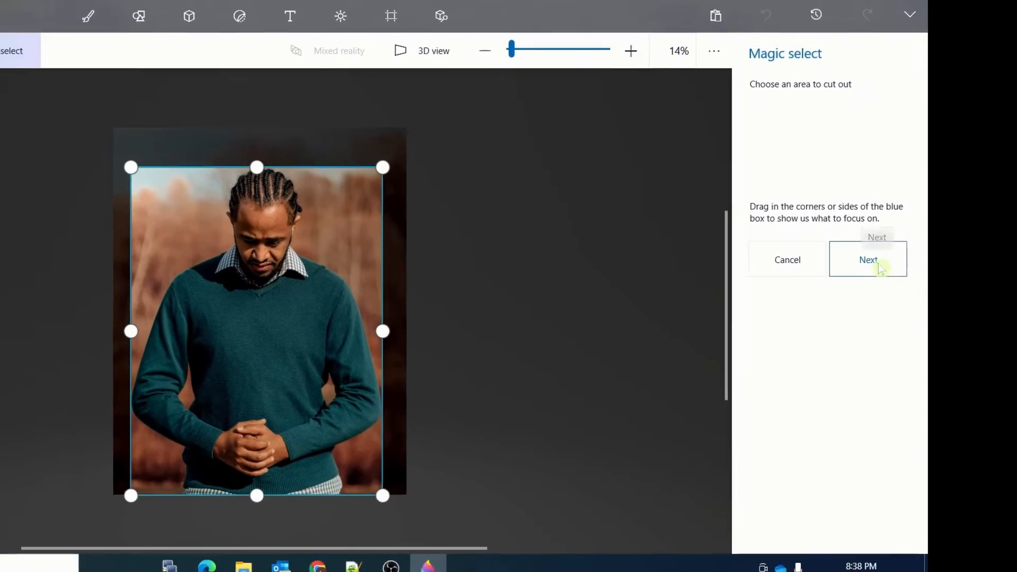
{"action": "left_click", "coordinate": [880, 266]}
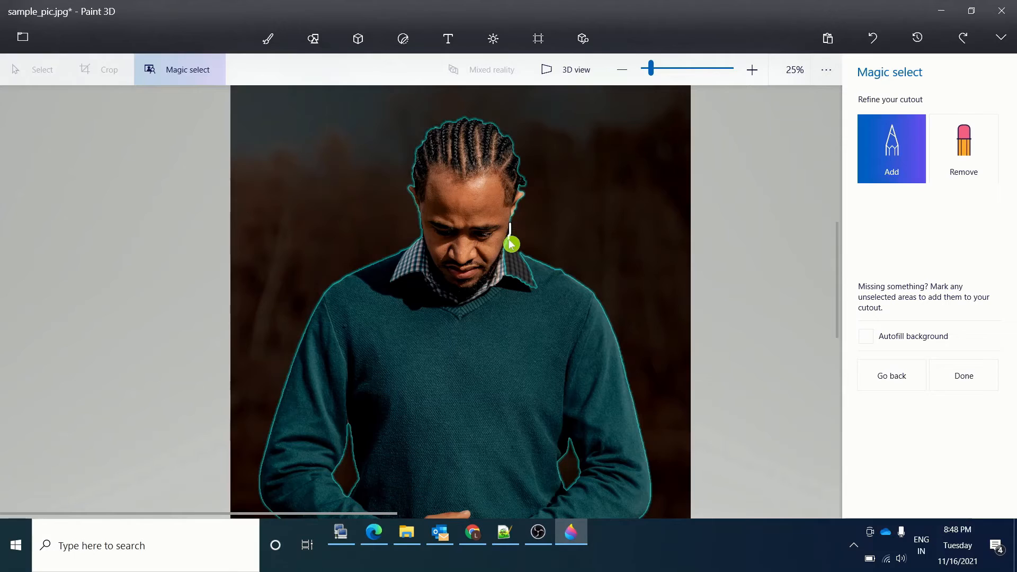
Step: Add the missed parts of the right-hand shoulder, shirt collar and shirt hem to the man's cutout
{"action": "left_click_drag", "start_coordinate": [525, 258], "coordinate": [598, 298]}
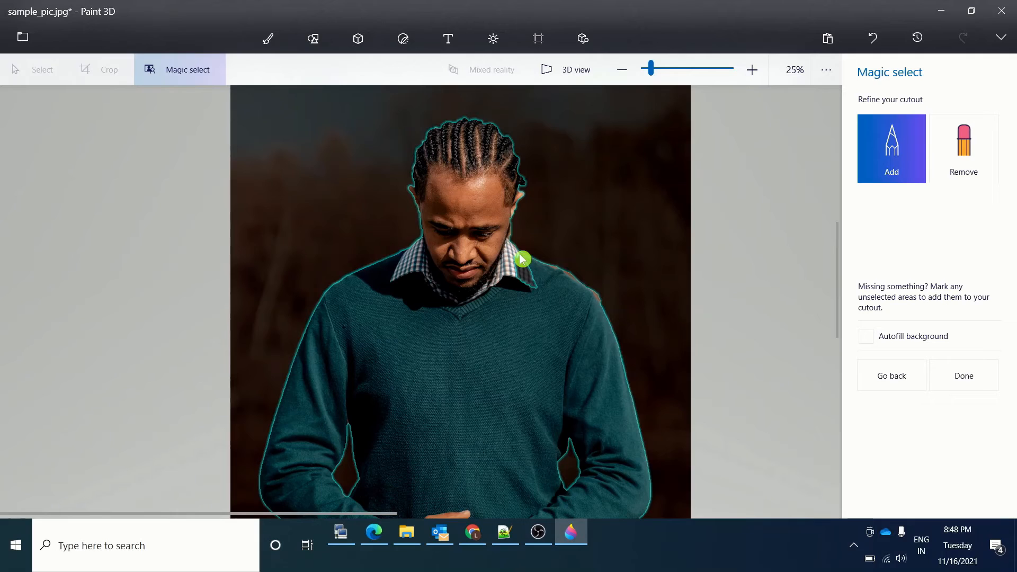
{"action": "mouse_move", "coordinate": [517, 256]}
{"action": "left_mouse_down"}
{"action": "mouse_move", "coordinate": [516, 279]}
{"action": "mouse_move", "coordinate": [536, 289]}
{"action": "mouse_move", "coordinate": [524, 259]}
{"action": "left_mouse_up"}
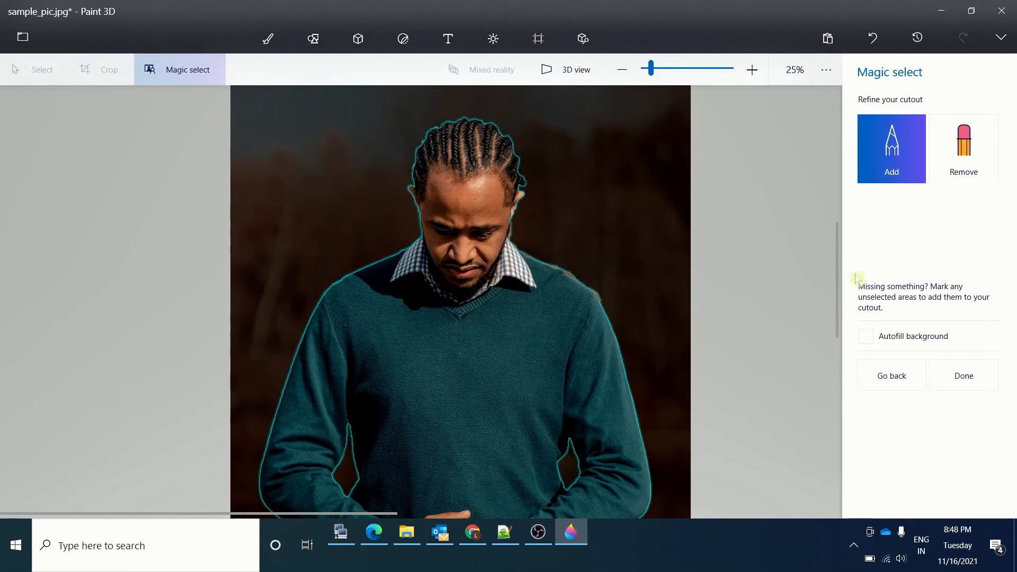
{"action": "left_click_drag", "start_coordinate": [840, 251], "coordinate": [823, 345]}
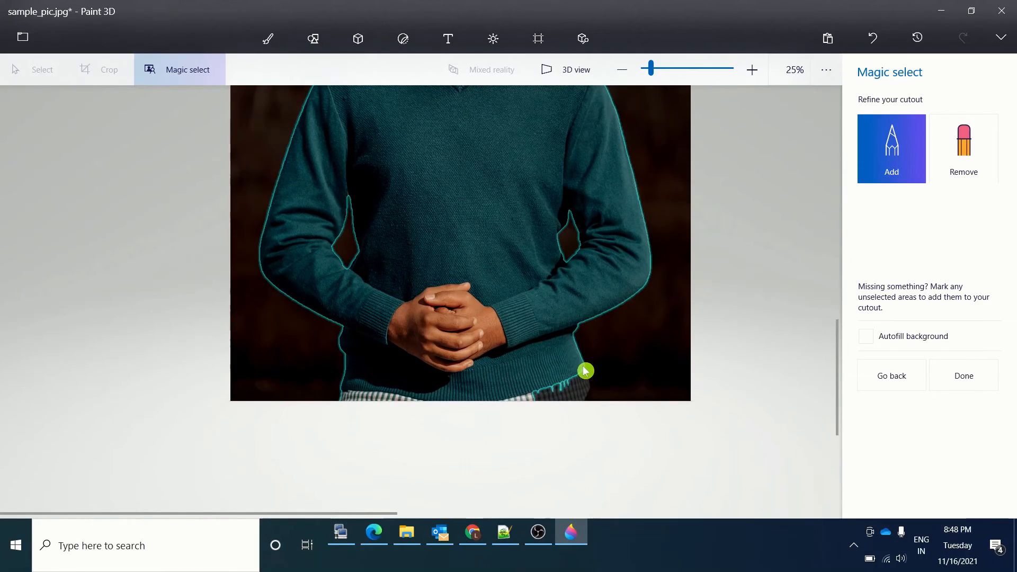
{"action": "mouse_move", "coordinate": [586, 368]}
{"action": "left_mouse_down"}
{"action": "mouse_move", "coordinate": [590, 397]}
{"action": "mouse_move", "coordinate": [578, 406]}
{"action": "mouse_move", "coordinate": [587, 368]}
{"action": "left_mouse_up"}
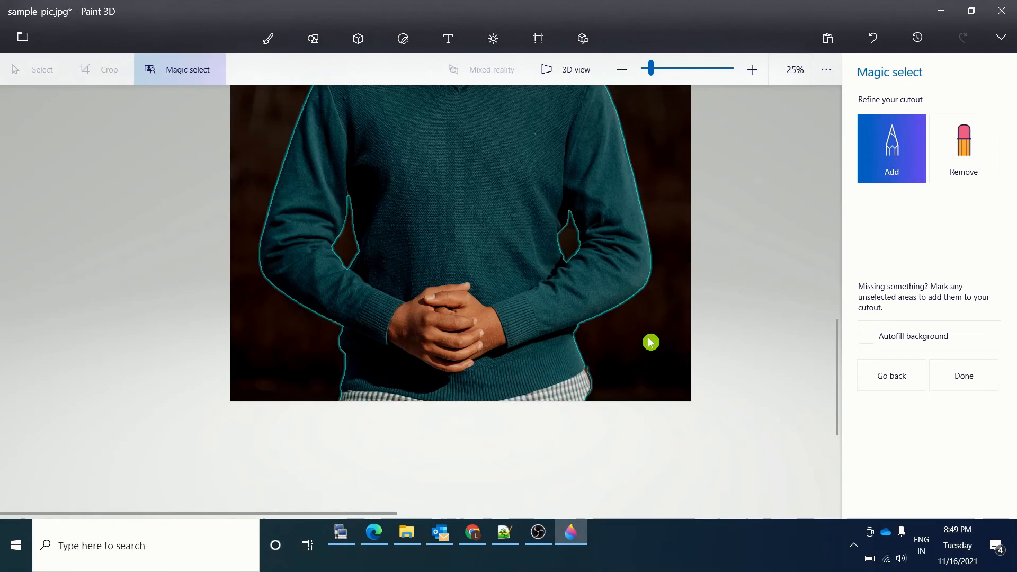
Step: Examine the cutout outline around the sleeves, arm gaps, shirt hem and shoulders for missed or extra areas
{"action": "scroll", "coordinate": [713, 324], "scroll_direction": "up", "scroll_amount": 1}
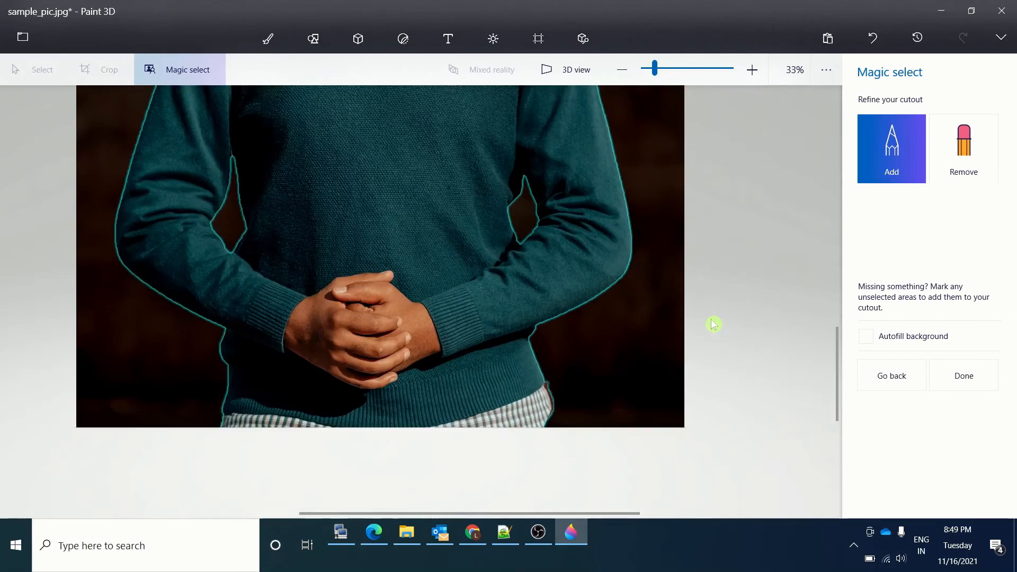
{"action": "scroll", "coordinate": [714, 324], "scroll_direction": "down", "scroll_amount": 1}
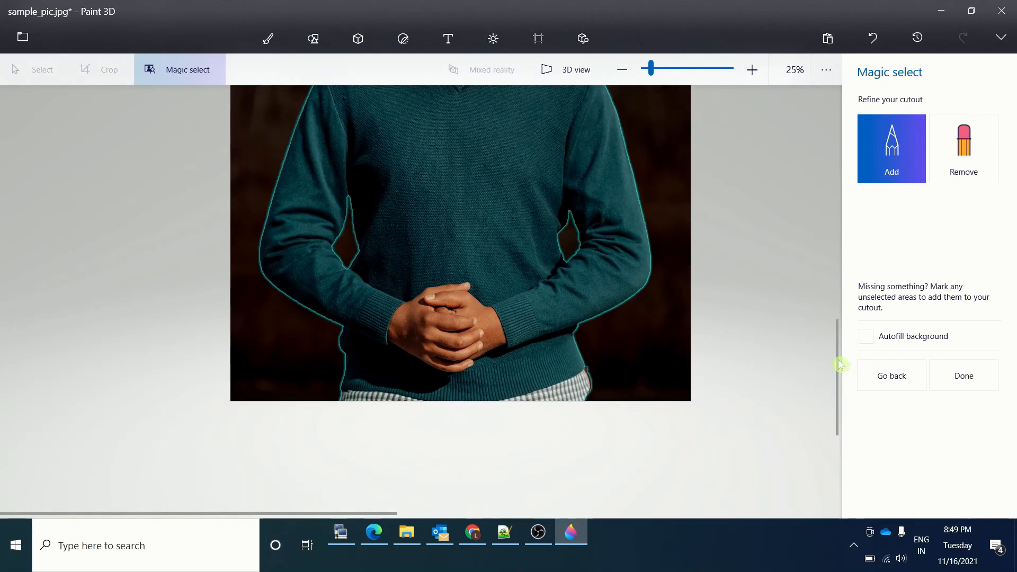
{"action": "left_click_drag", "start_coordinate": [836, 363], "coordinate": [833, 312]}
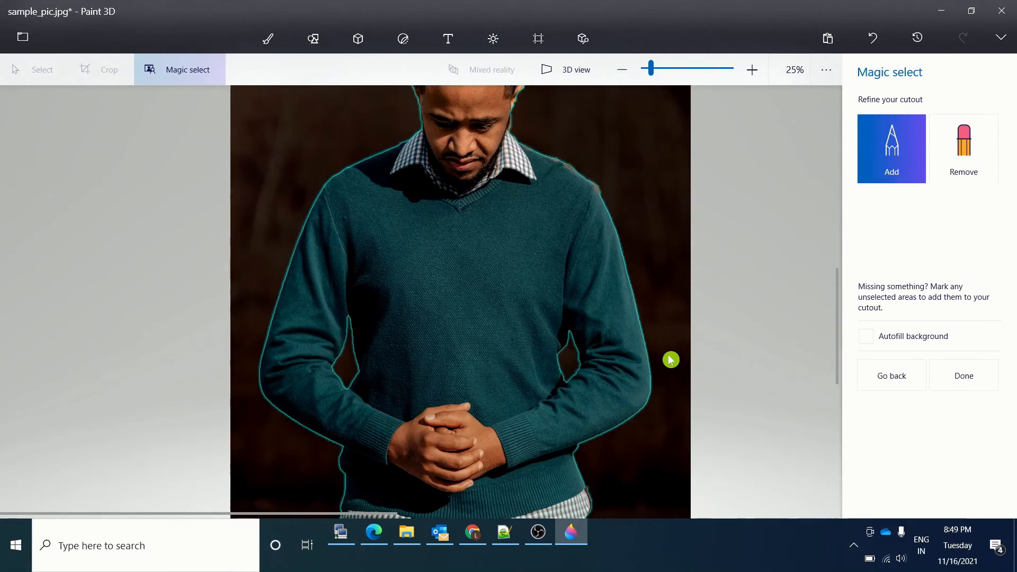
{"action": "scroll", "coordinate": [652, 372], "scroll_direction": "up", "scroll_amount": 8}
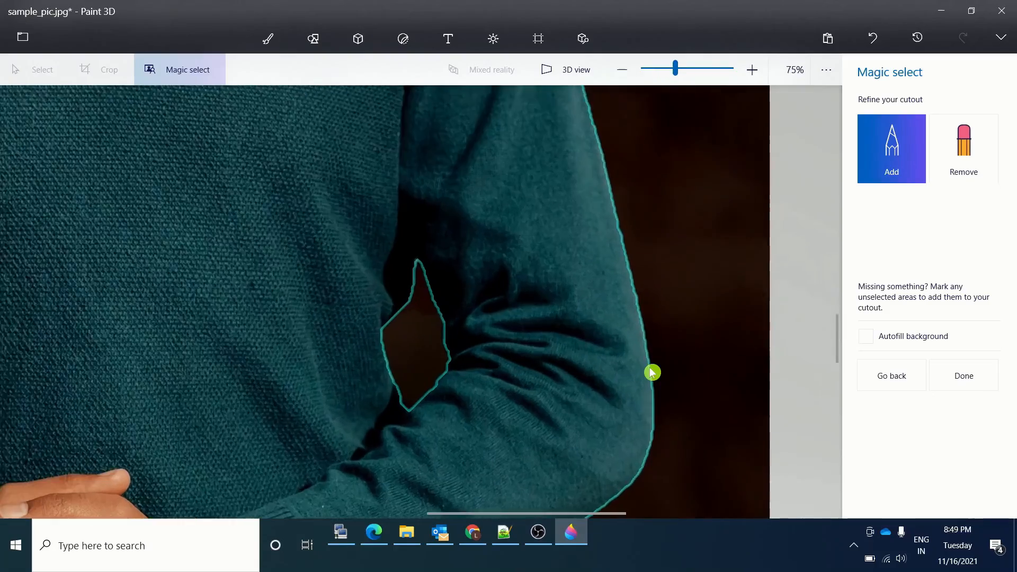
{"action": "scroll", "coordinate": [652, 373], "scroll_direction": "down", "scroll_amount": 5}
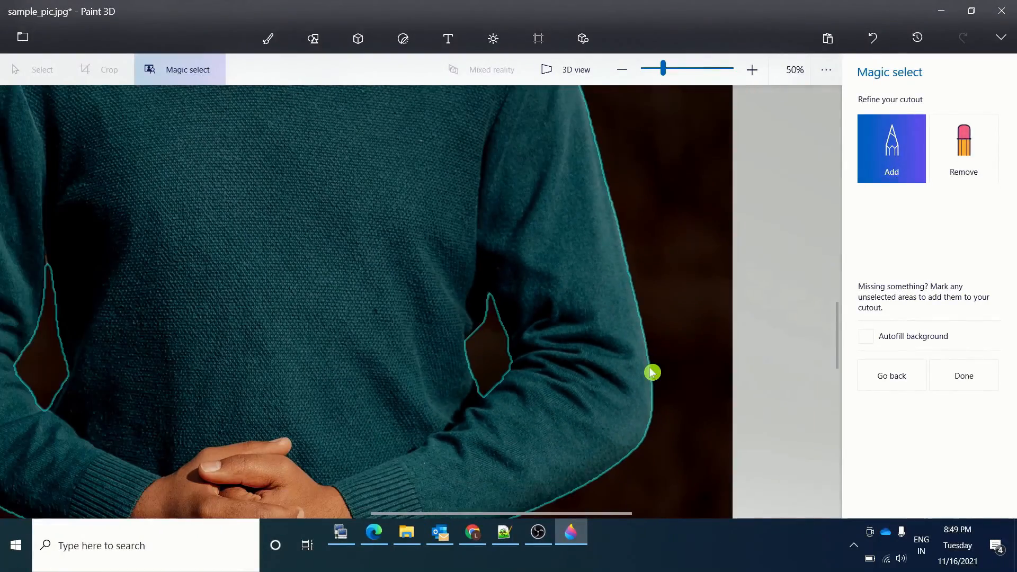
{"action": "scroll", "coordinate": [652, 373], "scroll_direction": "up", "scroll_amount": 4}
{"action": "scroll", "coordinate": [652, 372], "scroll_direction": "down", "scroll_amount": 2}
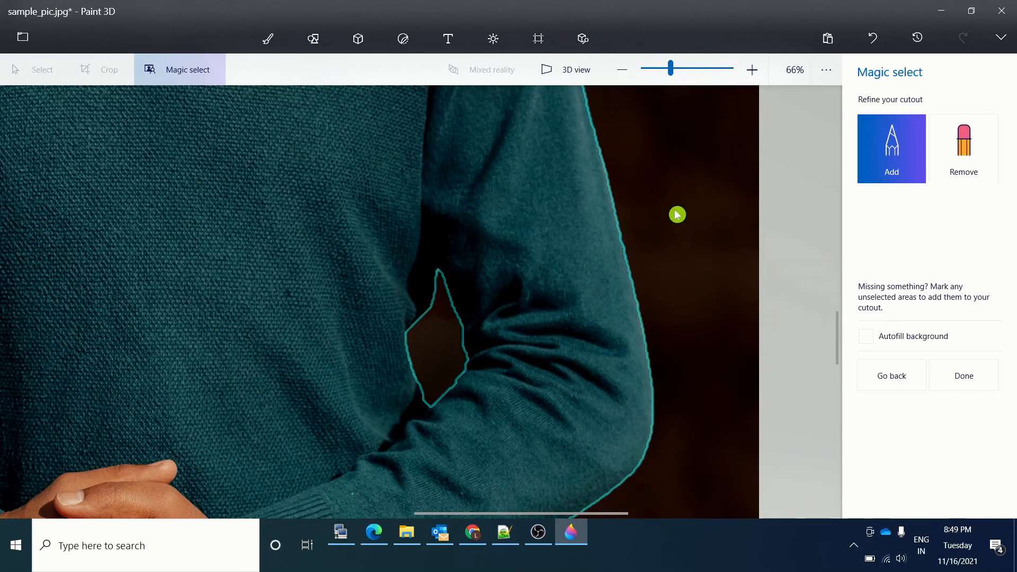
{"action": "scroll", "coordinate": [718, 326], "scroll_direction": "down", "scroll_amount": 3}
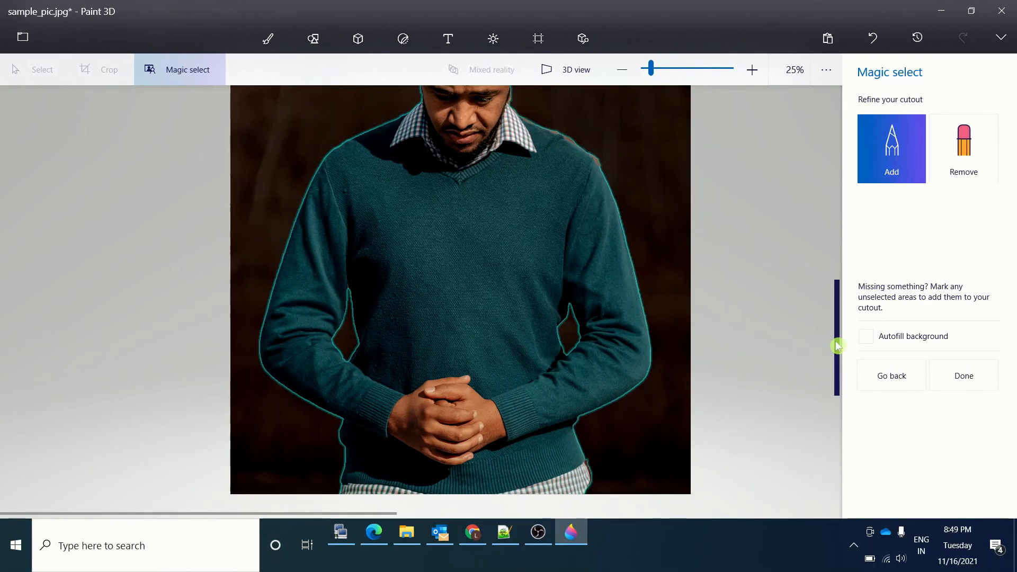
{"action": "left_click_drag", "start_coordinate": [837, 345], "coordinate": [827, 318]}
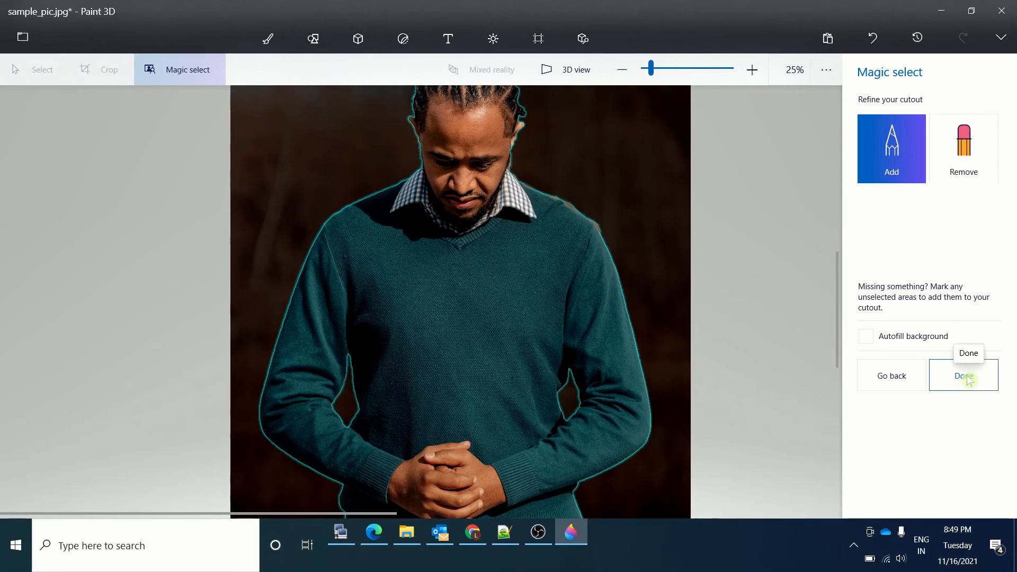
Step: Complete the man's cutout, adjust its tilt slightly, and paste a copy into a blank Word document
{"action": "left_click", "coordinate": [969, 380]}
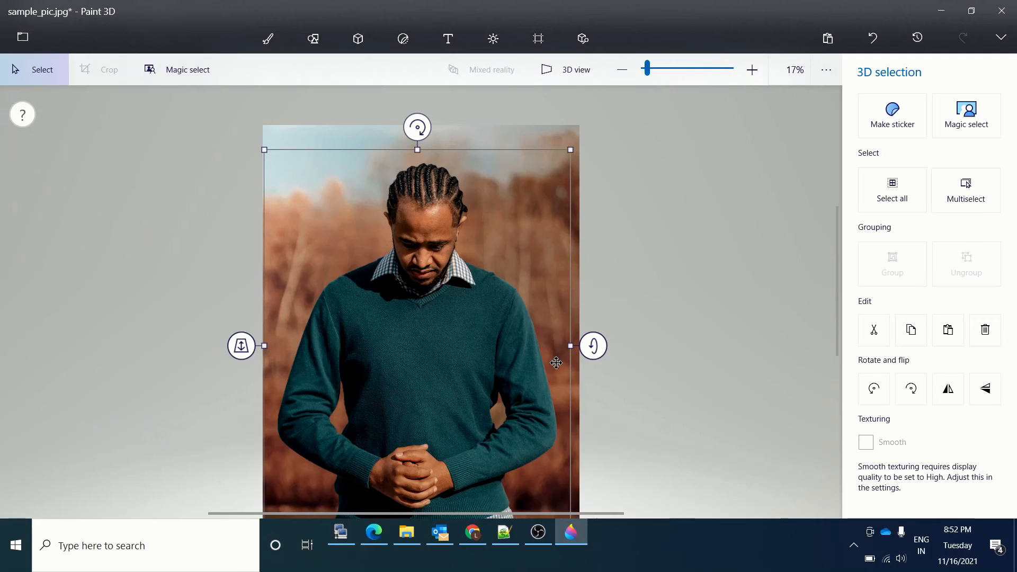
{"action": "mouse_move", "coordinate": [593, 345]}
{"action": "left_mouse_down"}
{"action": "mouse_move", "coordinate": [592, 403]}
{"action": "mouse_move", "coordinate": [592, 227]}
{"action": "mouse_move", "coordinate": [595, 334]}
{"action": "left_mouse_up"}
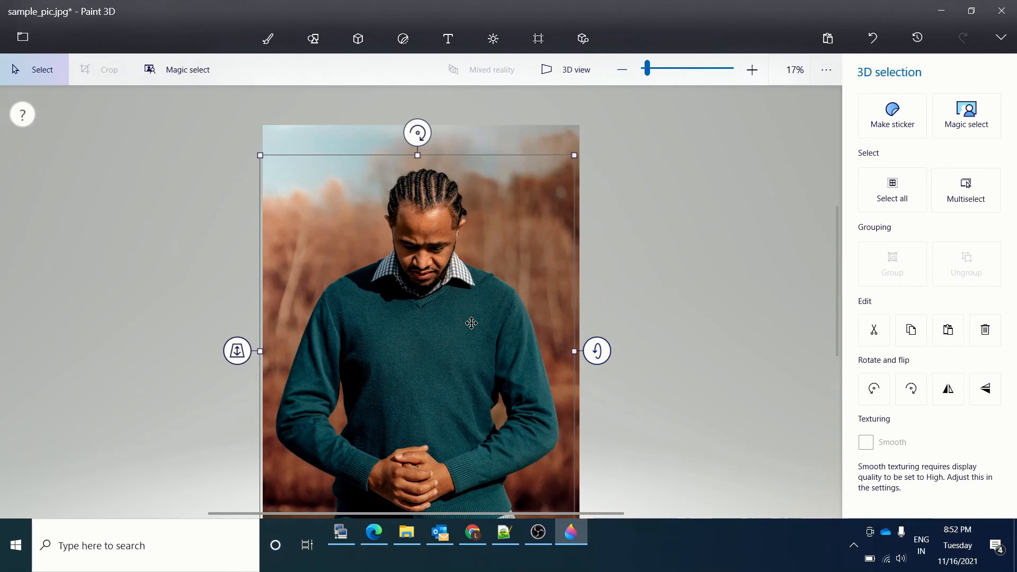
{"action": "key", "text": "ctrl+c"}
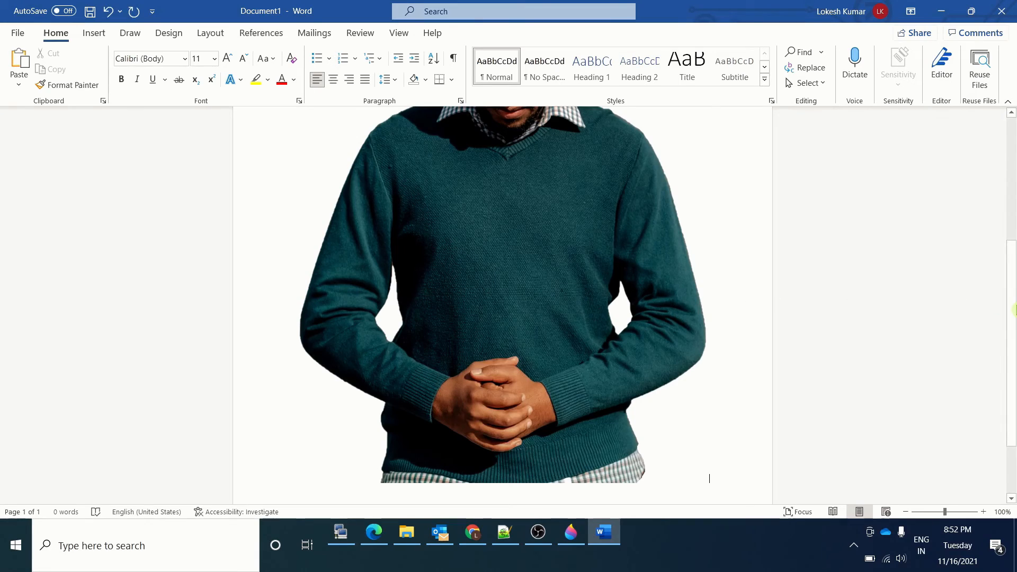
Step: Examine the pasted cutout in Word from head to hands for leftover background
{"action": "left_click_drag", "start_coordinate": [1013, 309], "coordinate": [1010, 223]}
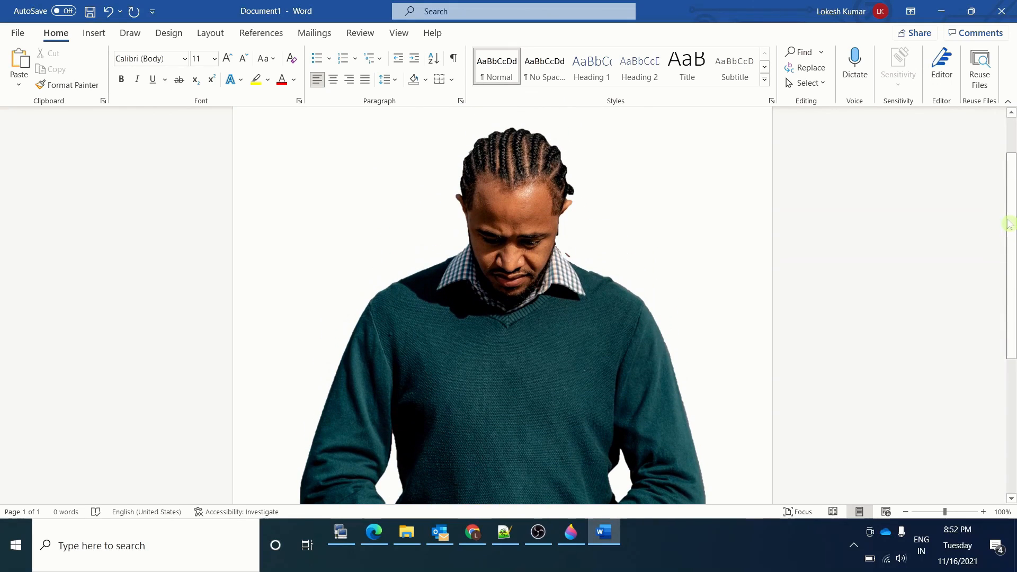
{"action": "scroll", "coordinate": [1009, 233], "scroll_direction": "down", "scroll_amount": 3}
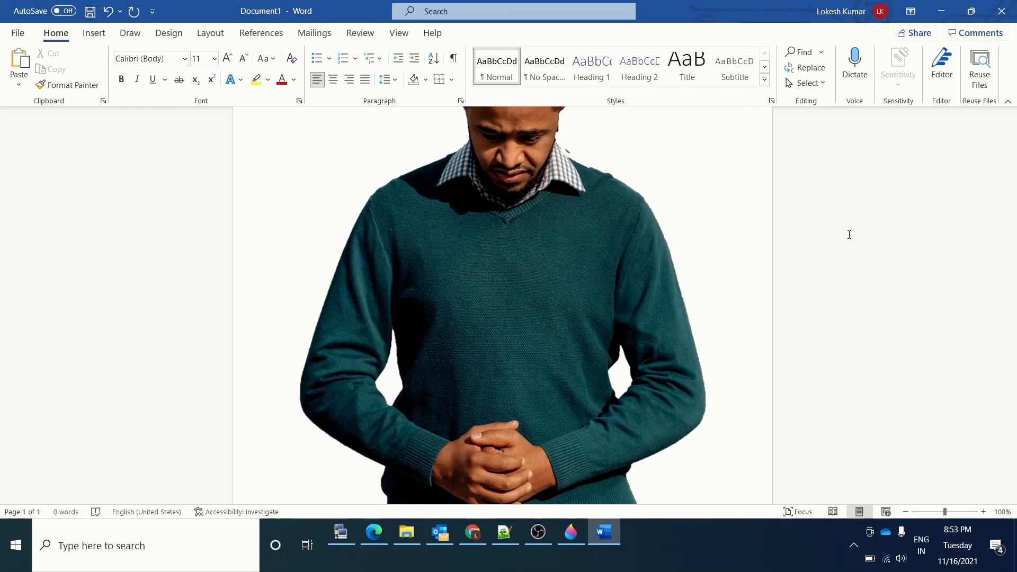
{"action": "scroll", "coordinate": [976, 287], "scroll_direction": "up", "scroll_amount": 3}
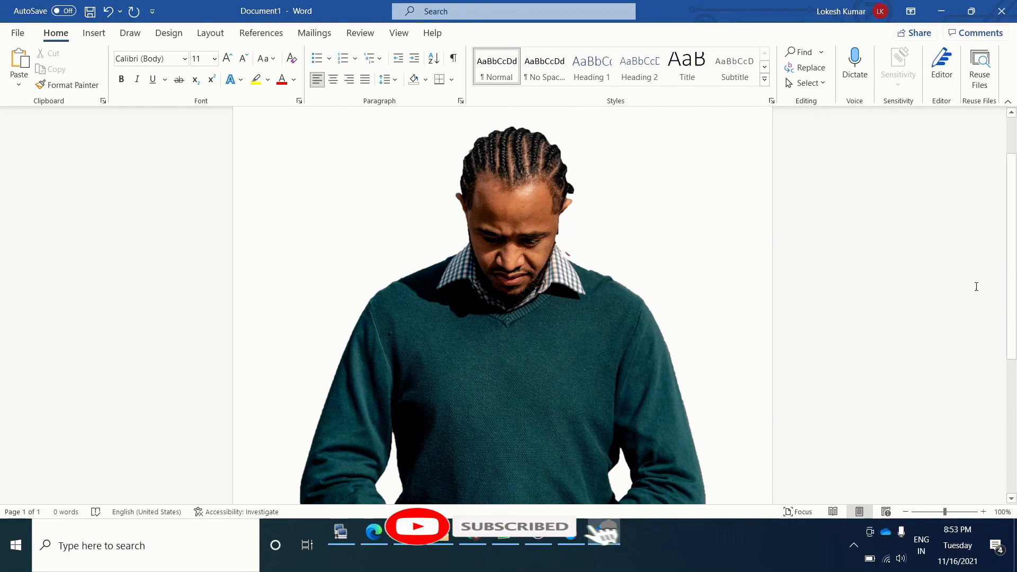